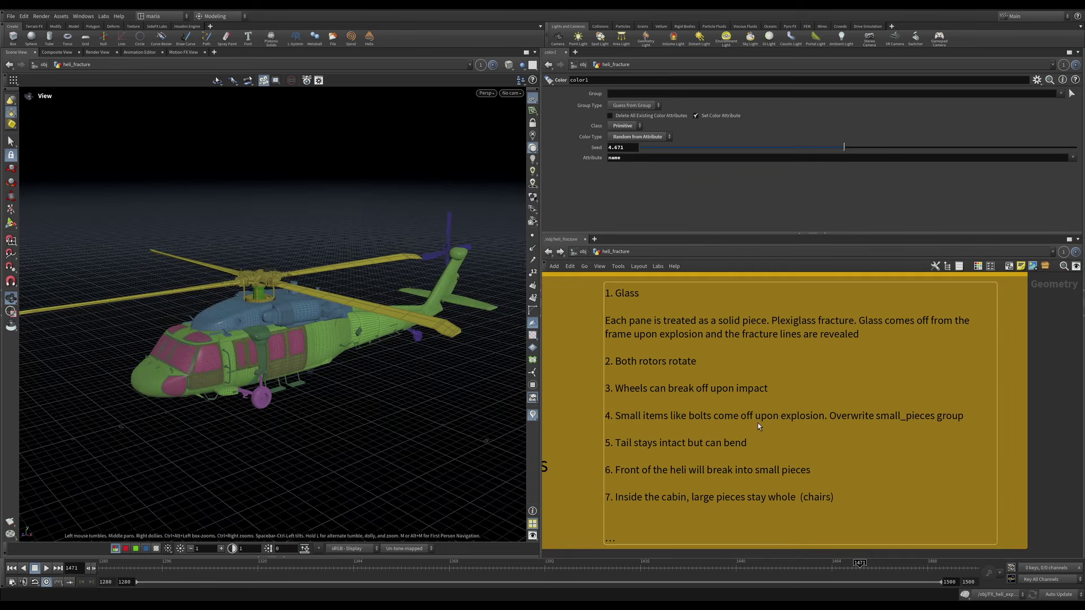
Pan and zoom the network editor to bring the object_merge1 chain into view
{"action": "scroll", "coordinate": [758, 423], "scroll_direction": "down", "scroll_amount": 3}
{"action": "middle_click_drag", "start_coordinate": [699, 498], "coordinate": [820, 372]}
{"action": "scroll", "coordinate": [770, 403], "scroll_direction": "up", "scroll_amount": 5}
Display object_merge1, scrub through the helicopter animation, and inspect timeshift1's settings
{"action": "left_click", "coordinate": [753, 390]}
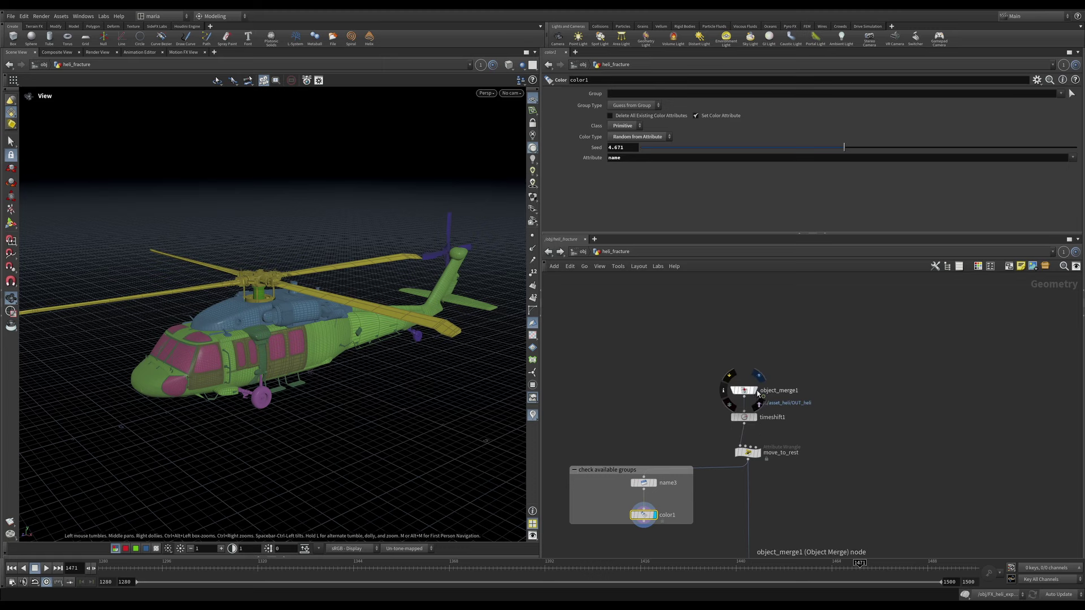
{"action": "key", "text": "g"}
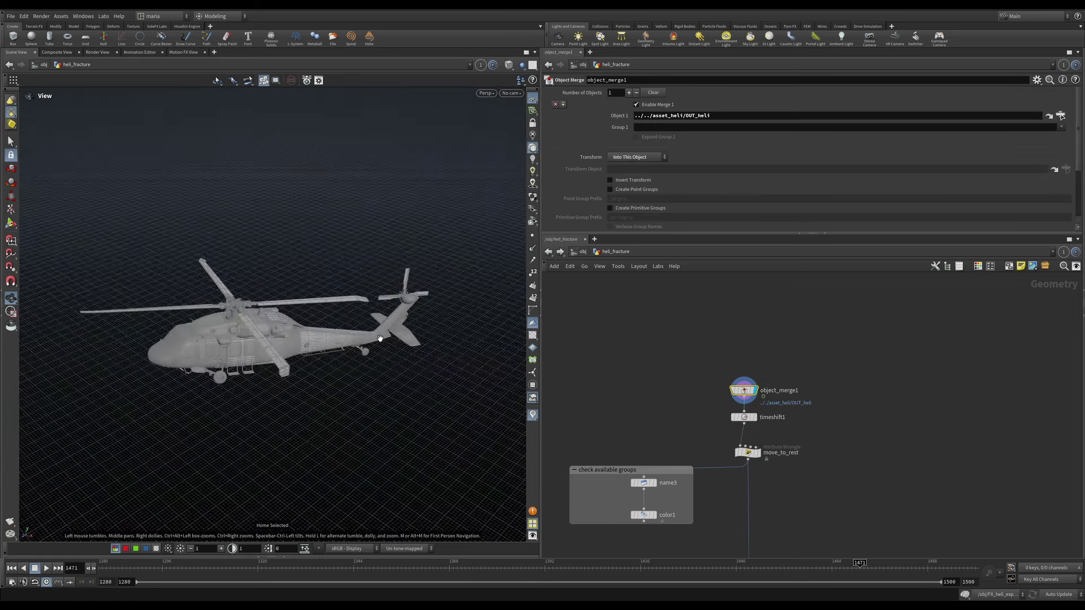
{"action": "left_click_drag", "start_coordinate": [480, 558], "coordinate": [616, 563]}
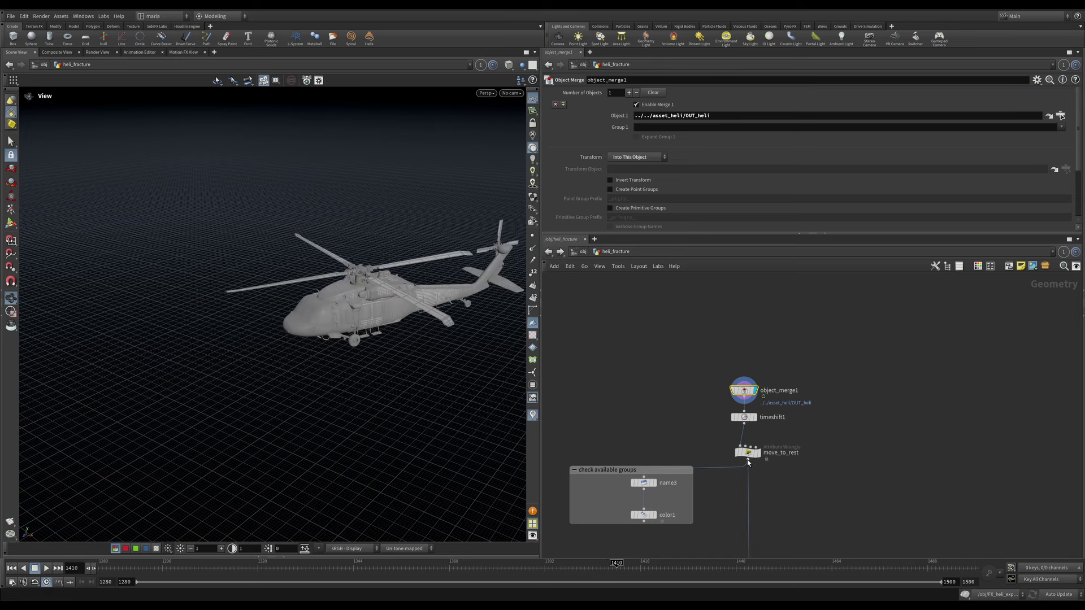
{"action": "left_click", "coordinate": [744, 419]}
{"action": "middle_click_drag", "start_coordinate": [375, 366], "coordinate": [257, 341]}
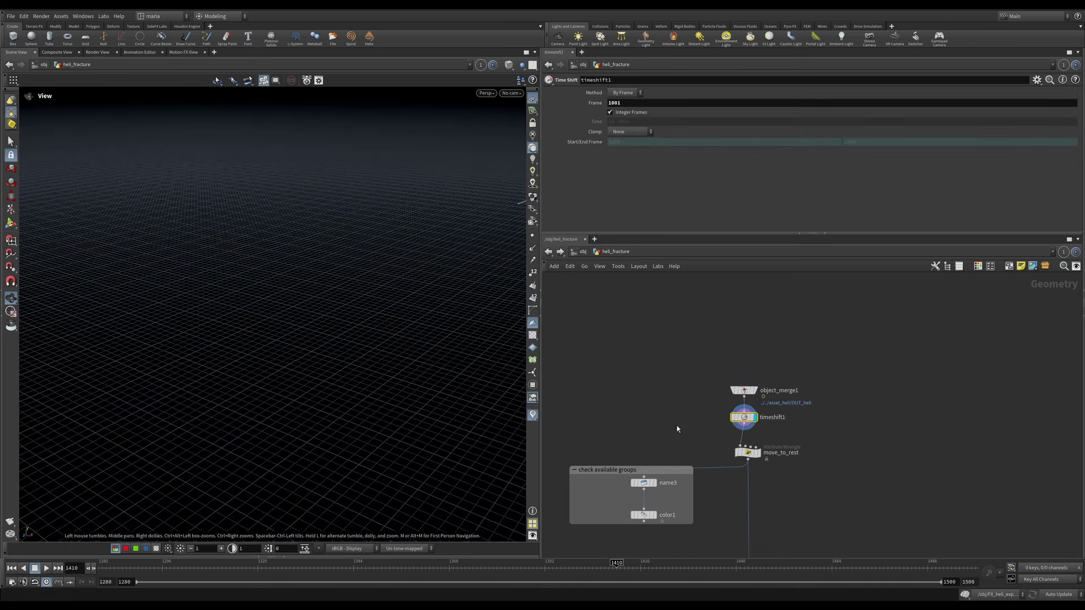
Display move_to_rest, frame and orbit the rest-pose helicopter, then pan to the split_glass branch
{"action": "left_click", "coordinate": [758, 454]}
{"action": "key", "text": "space+g"}
{"action": "left_click_drag", "start_coordinate": [263, 400], "coordinate": [264, 365]}
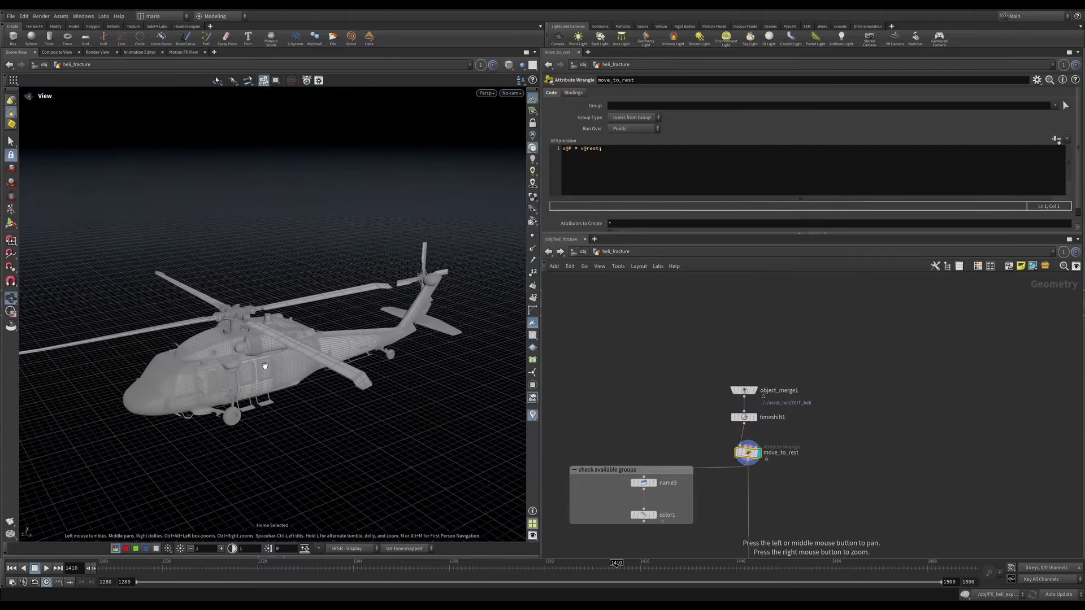
{"action": "middle_click_drag", "start_coordinate": [264, 365], "coordinate": [303, 351]}
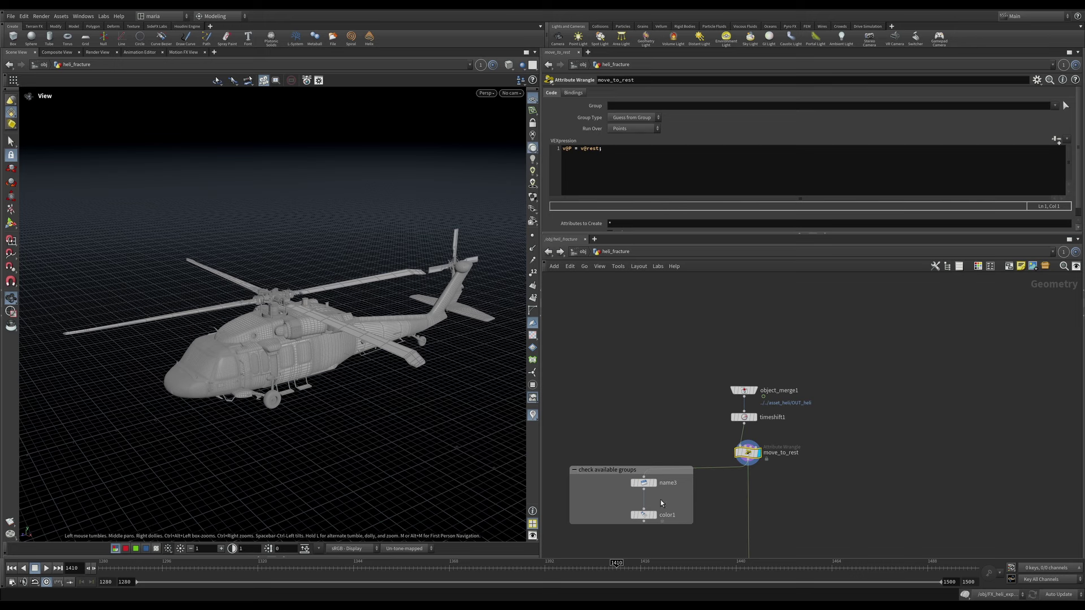
{"action": "scroll", "coordinate": [680, 515], "scroll_direction": "down", "scroll_amount": 4}
{"action": "middle_click_drag", "start_coordinate": [702, 537], "coordinate": [776, 336]}
{"action": "middle_click_drag", "start_coordinate": [691, 418], "coordinate": [821, 353]}
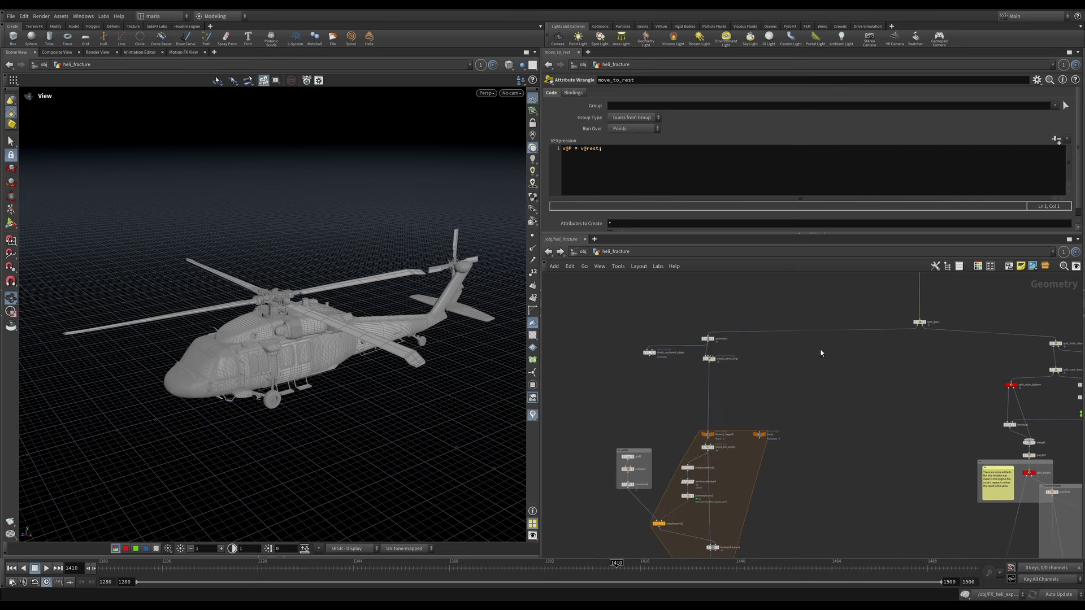
Display the split_glass node to show only the glass panes
{"action": "scroll", "coordinate": [919, 330], "scroll_direction": "up", "scroll_amount": 5}
{"action": "left_click", "coordinate": [911, 333]}
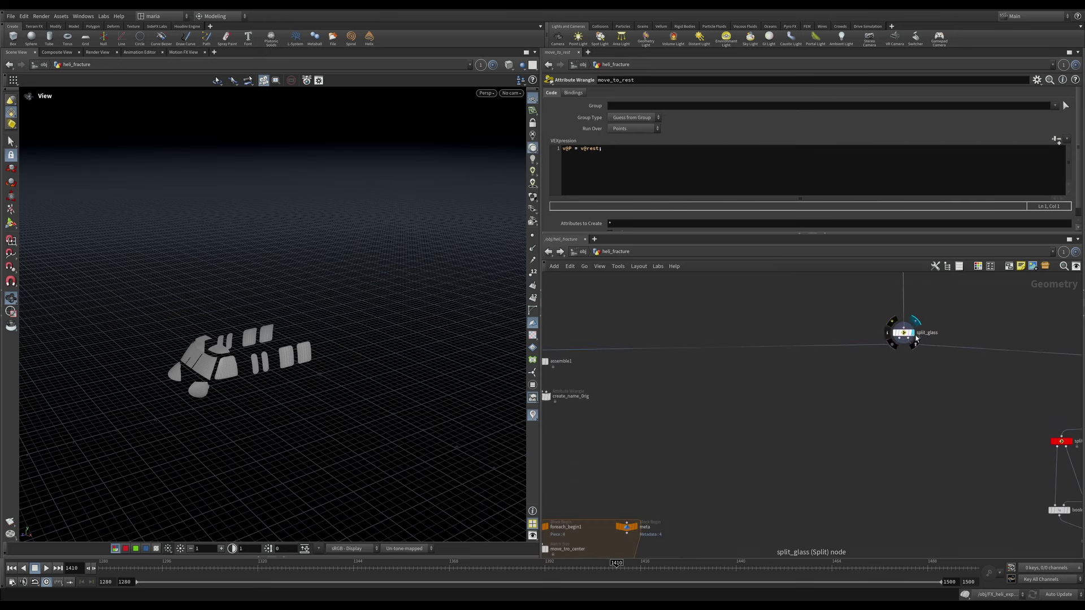
{"action": "left_click", "coordinate": [903, 333]}
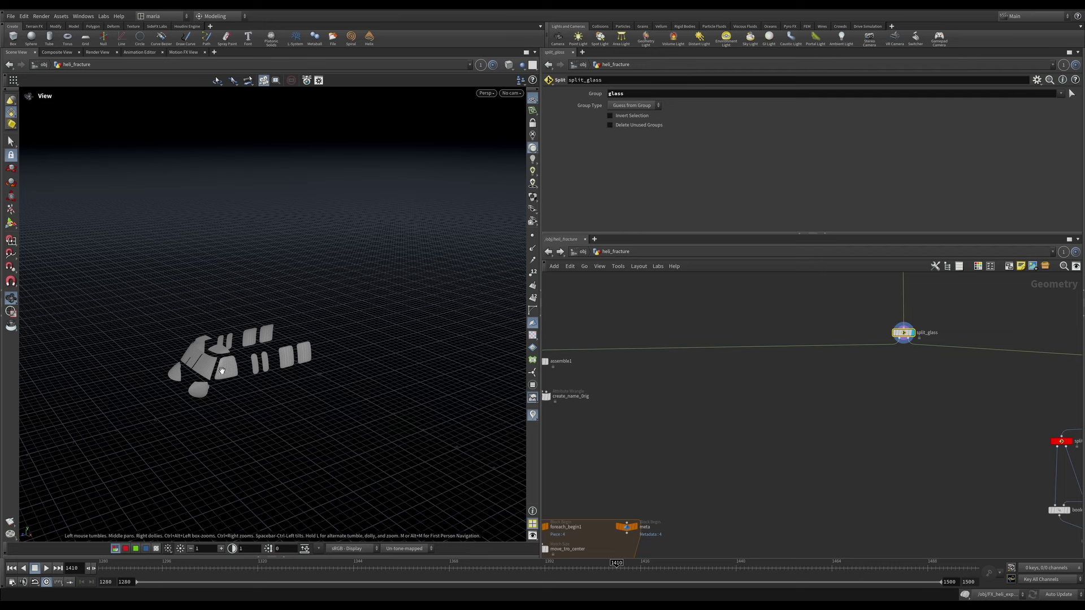
Open assemble1's primitives in a Geometry Spreadsheet sorted by name, glass_0 first
{"action": "scroll", "coordinate": [222, 370], "scroll_direction": "up", "scroll_amount": 5}
{"action": "middle_click_drag", "start_coordinate": [660, 381], "coordinate": [744, 367]}
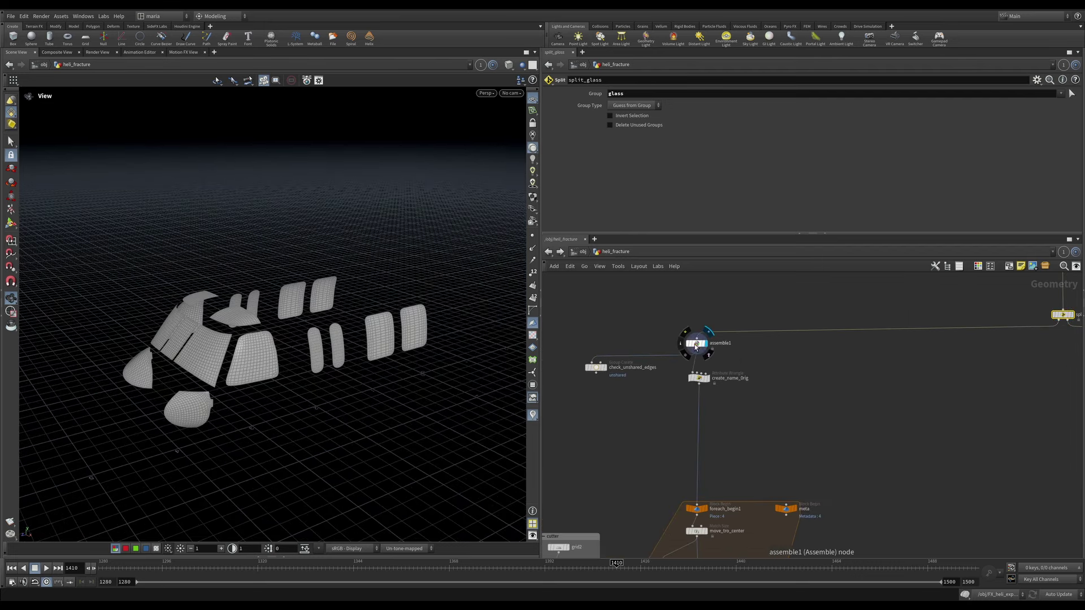
{"action": "left_click", "coordinate": [696, 346]}
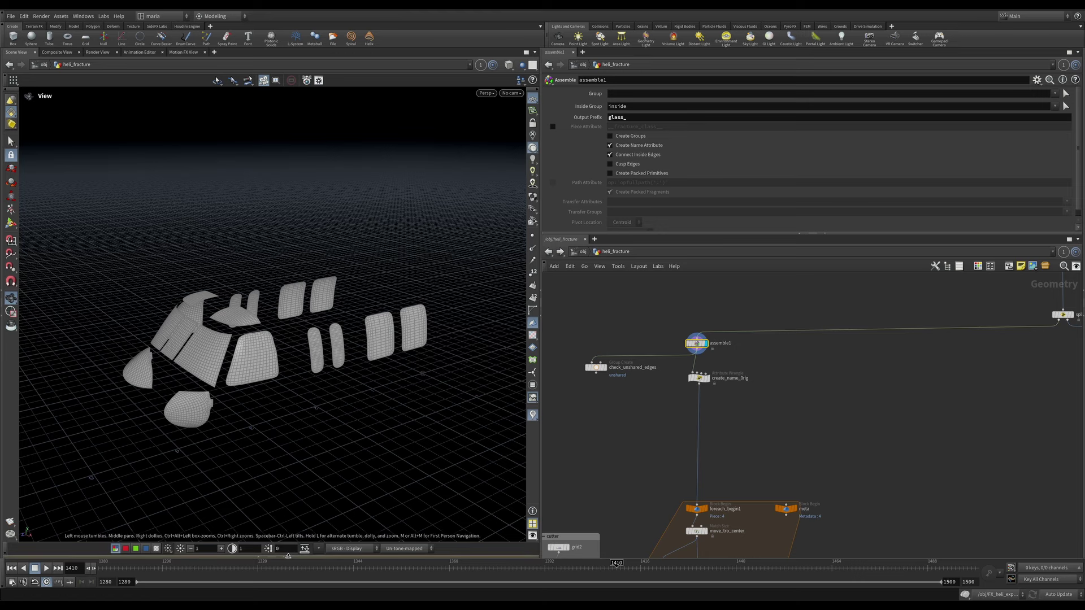
{"action": "left_click", "coordinate": [287, 558]}
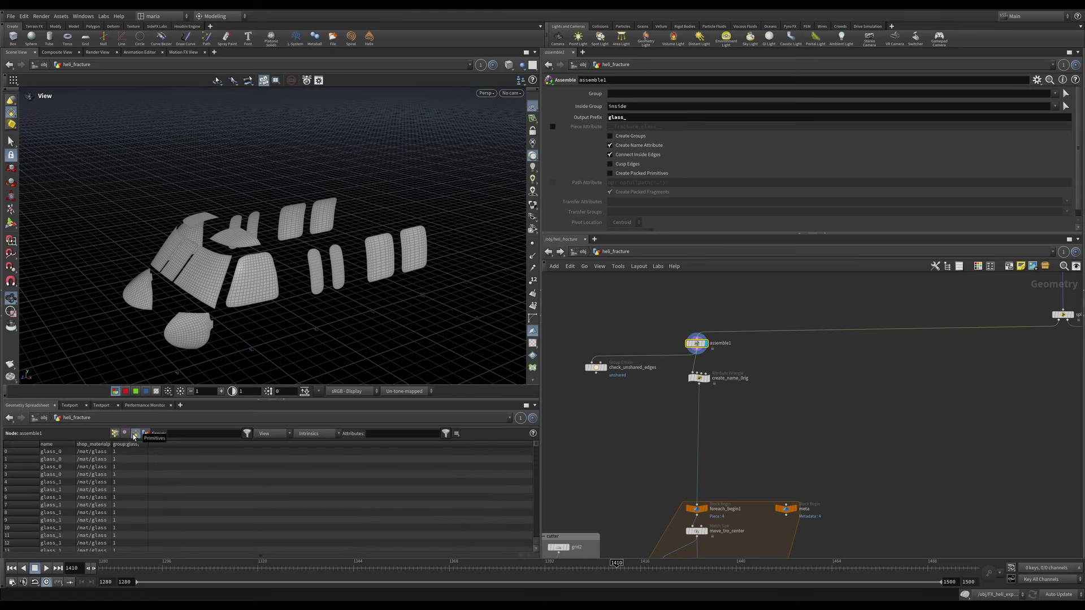
{"action": "left_click", "coordinate": [72, 446]}
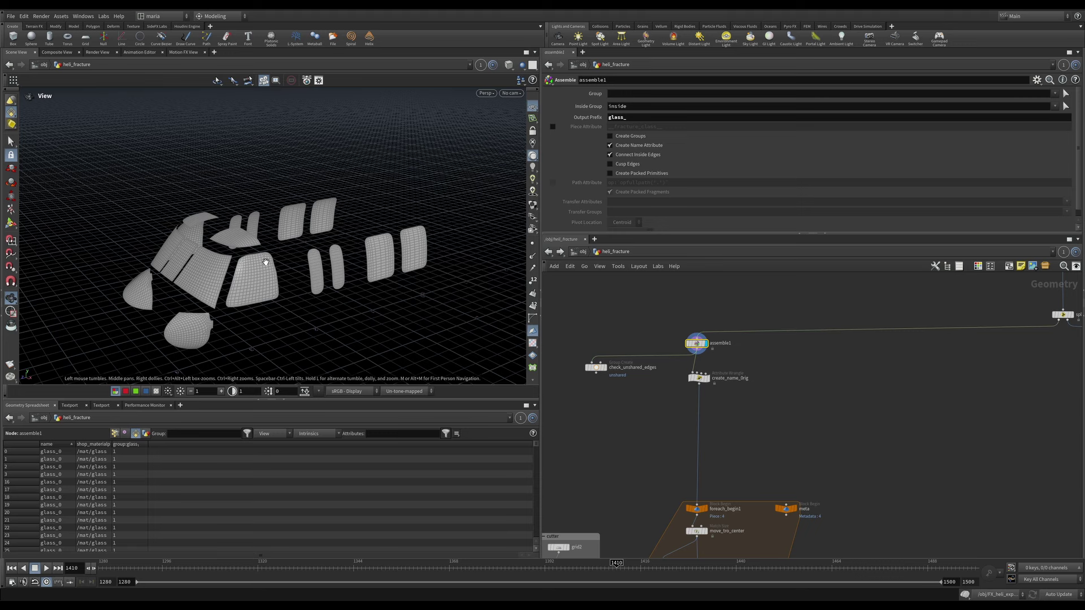
Display create_name_Orig and enlarge its name_orig VEX expression
{"action": "left_click", "coordinate": [699, 378]}
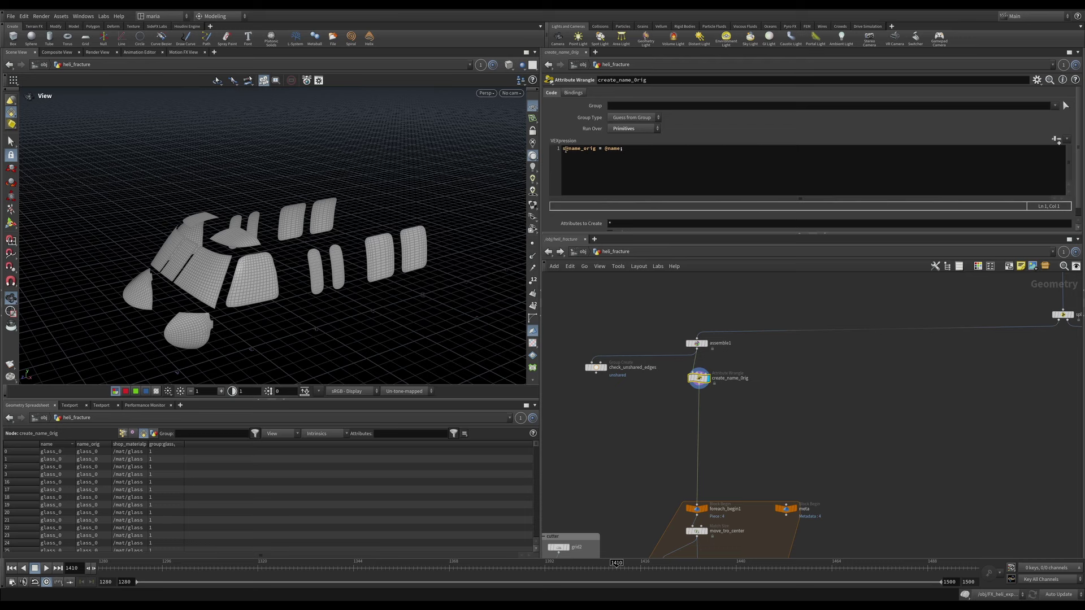
{"action": "left_click", "coordinate": [618, 162]}
{"action": "scroll", "coordinate": [618, 161], "scroll_direction": "up", "scroll_amount": 5, "text": "ctrl"}
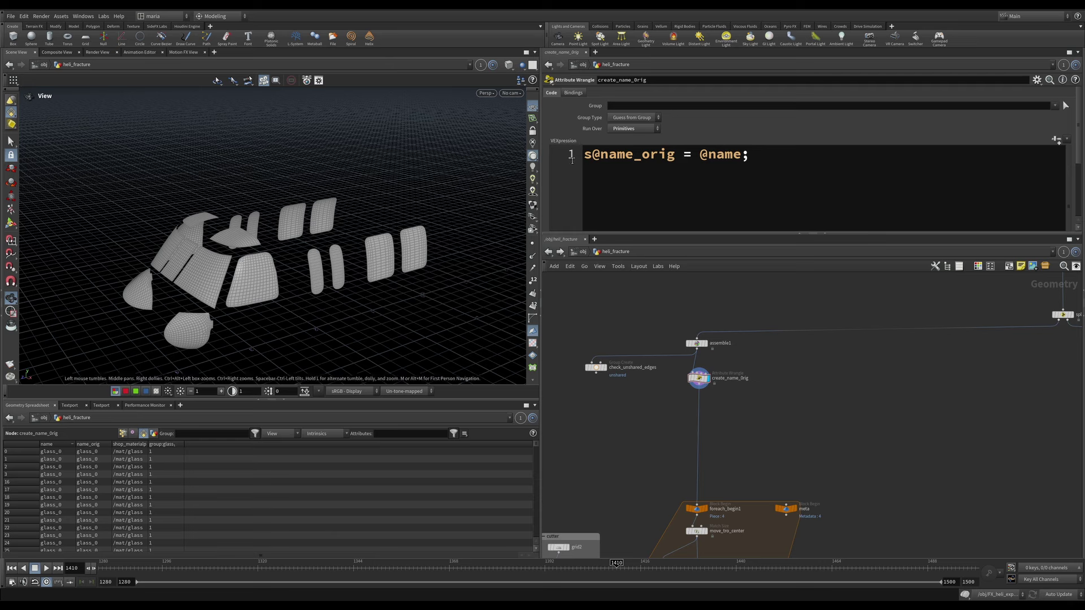
Set cooking to Manual and inspect foreach_end1, iterating by pieces on name_orig
{"action": "middle_click_drag", "start_coordinate": [706, 465], "coordinate": [758, 272]}
{"action": "middle_click_drag", "start_coordinate": [903, 407], "coordinate": [897, 363]}
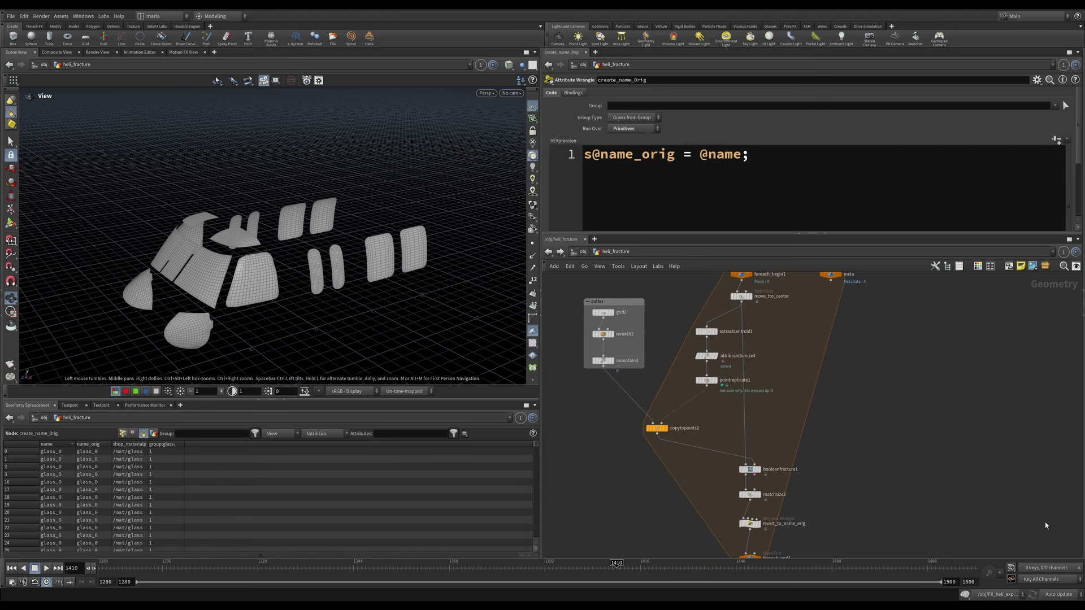
{"action": "left_click", "coordinate": [1055, 594]}
{"action": "left_click", "coordinate": [1055, 595]}
{"action": "scroll", "coordinate": [770, 501], "scroll_direction": "down", "scroll_amount": 1}
{"action": "left_click", "coordinate": [747, 526]}
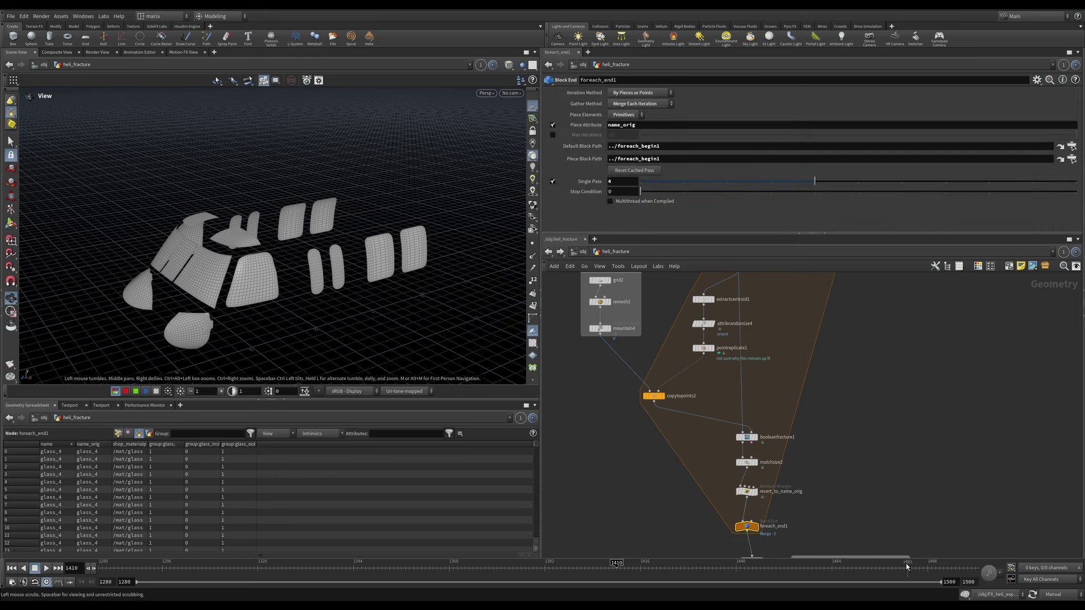
Restore Auto Update cooking and view foreach_end1's single fractured glass_4 pane up close
{"action": "left_click", "coordinate": [1054, 594]}
{"action": "left_click", "coordinate": [1056, 566]}
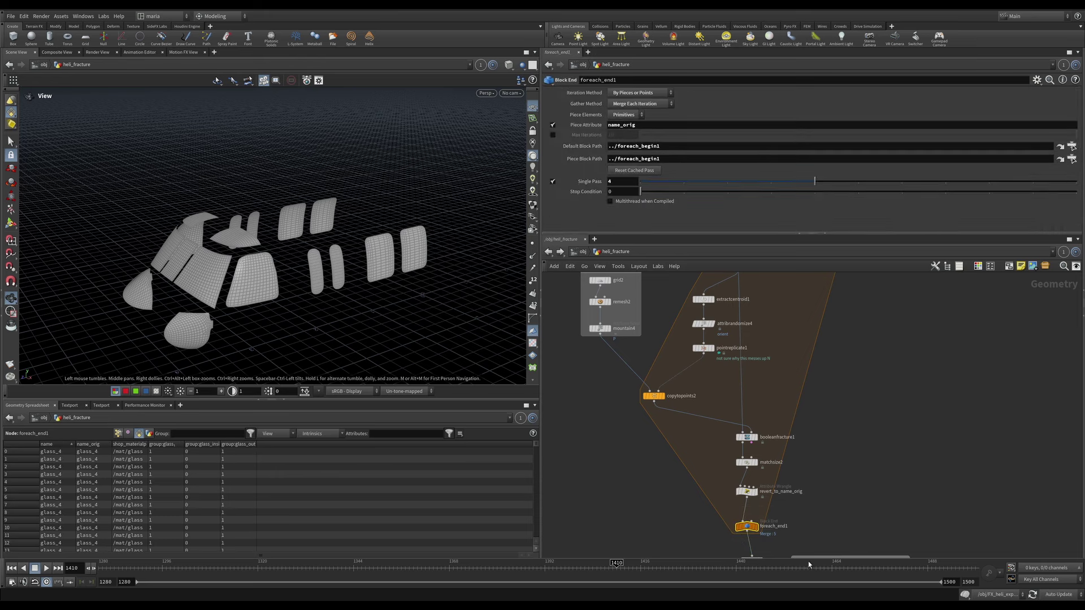
{"action": "left_click", "coordinate": [758, 529]}
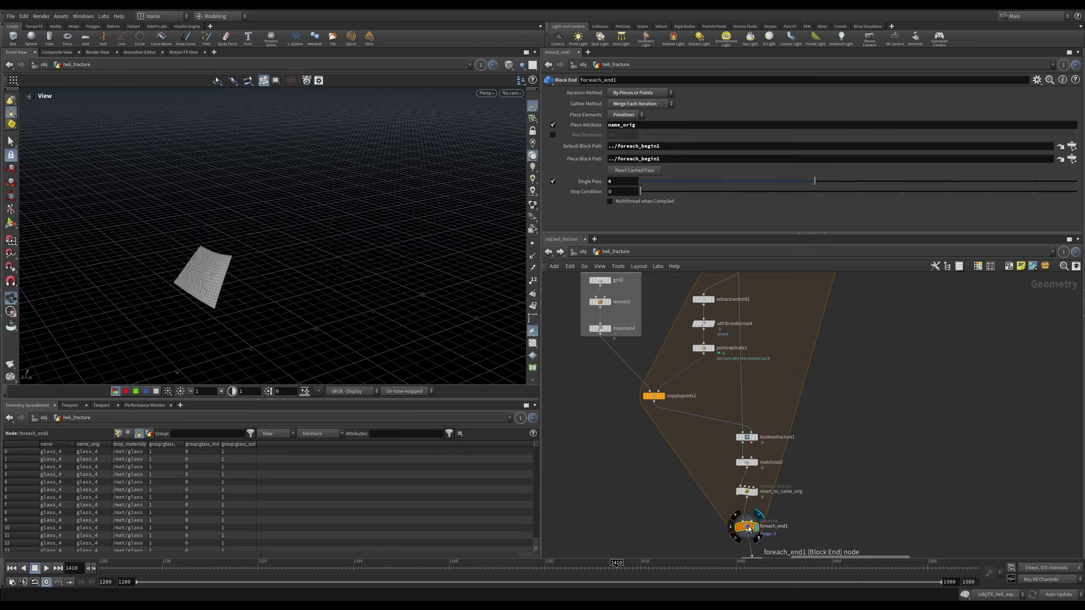
{"action": "right_click_drag", "start_coordinate": [207, 295], "coordinate": [230, 276]}
{"action": "left_click_drag", "start_coordinate": [230, 276], "coordinate": [278, 303]}
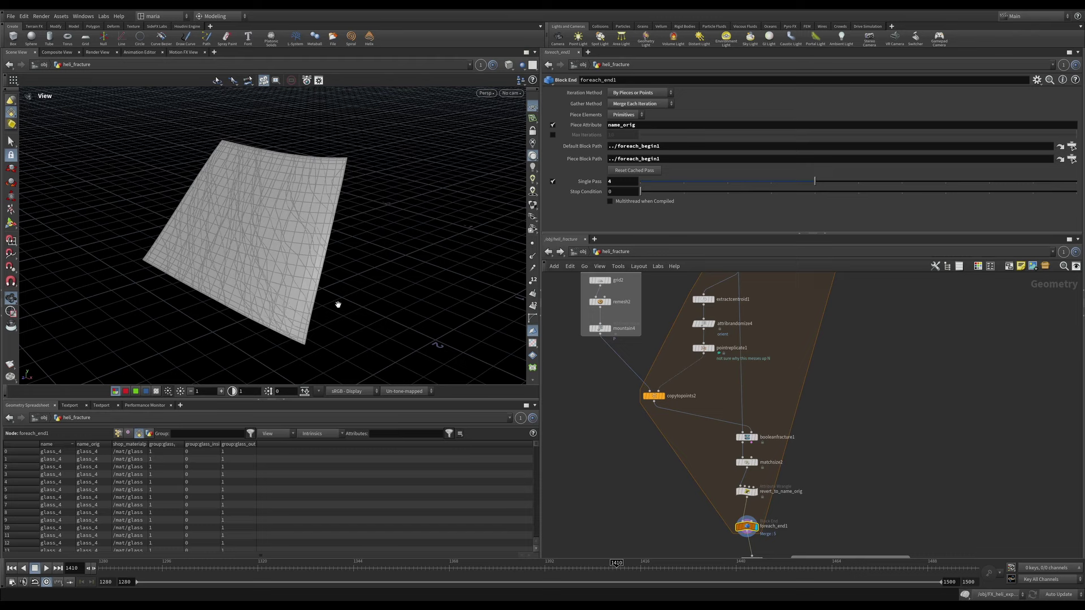
{"action": "middle_click_drag", "start_coordinate": [667, 348], "coordinate": [688, 413]}
{"action": "scroll", "coordinate": [768, 343], "scroll_direction": "up", "scroll_amount": 2}
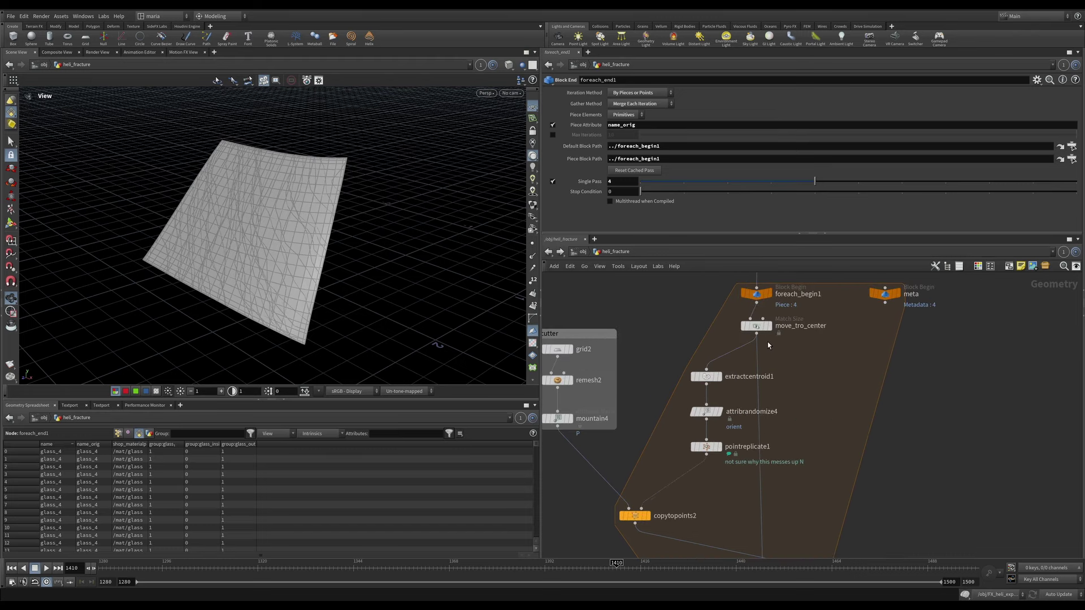
Display and inspect the move_tro_center centred piece and extractcentroid1's centroid point
{"action": "left_click", "coordinate": [769, 327]}
{"action": "left_click", "coordinate": [756, 326]}
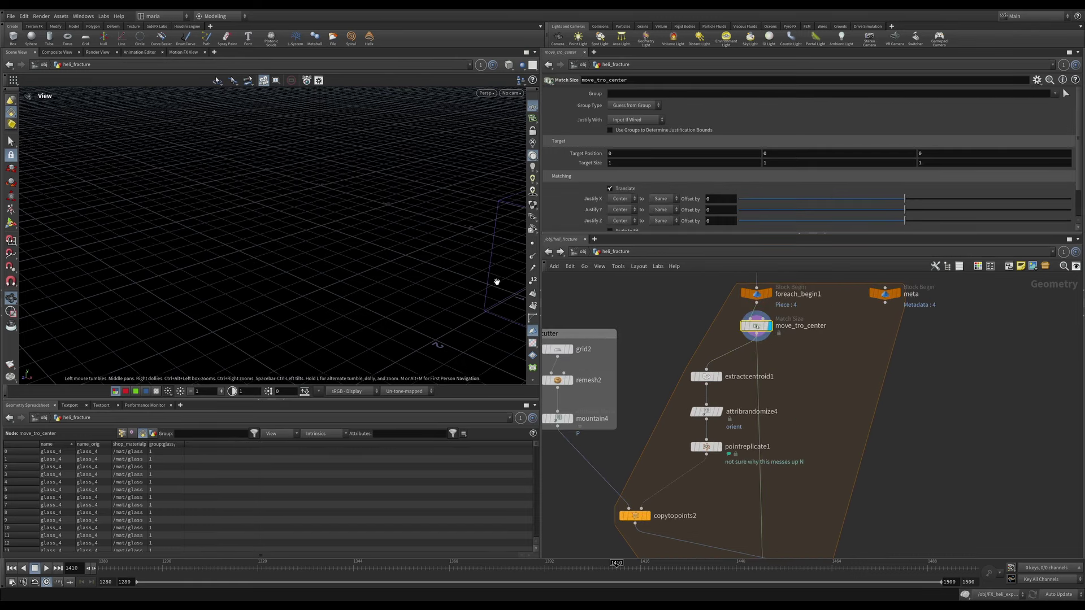
{"action": "key", "text": "g"}
{"action": "left_click_drag", "start_coordinate": [397, 281], "coordinate": [339, 258]}
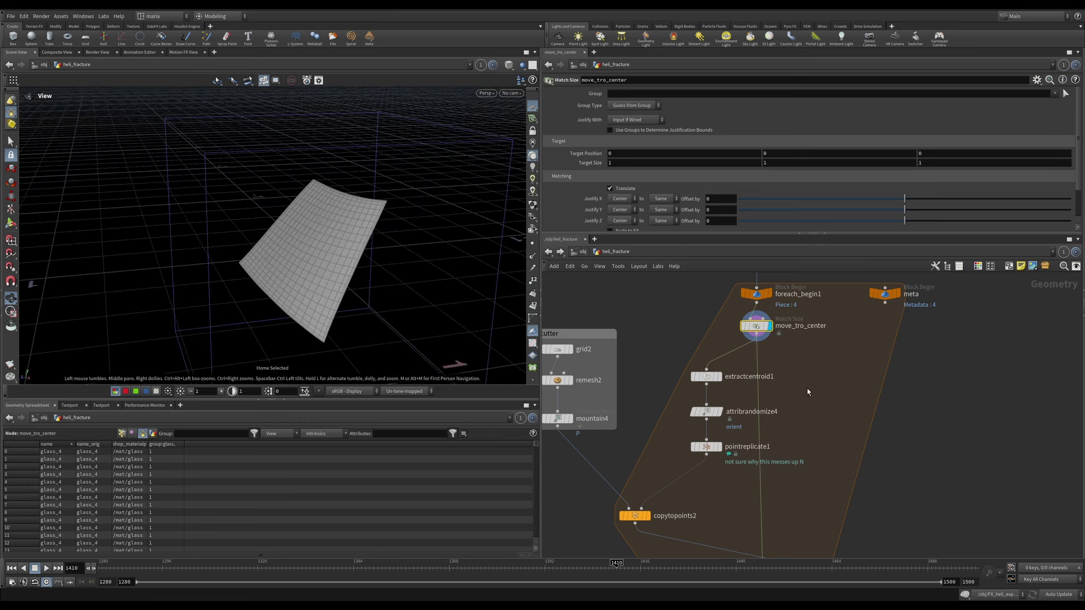
{"action": "left_click", "coordinate": [717, 377]}
{"action": "left_click", "coordinate": [705, 376]}
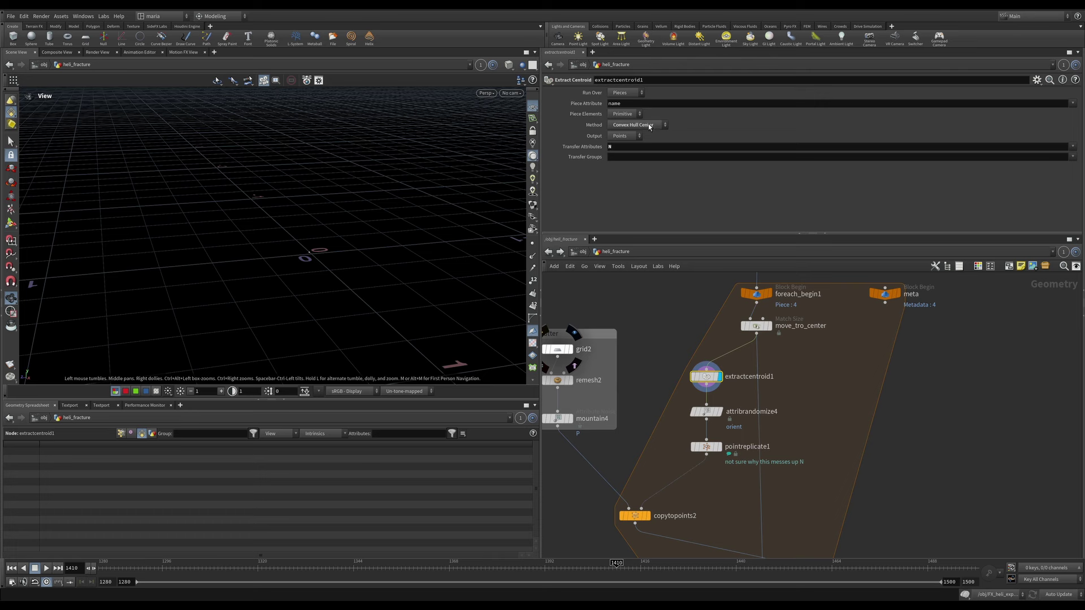
Display attribrandomize4, then pointreplicate1's scattered point cloud with 0.8 uniform scale
{"action": "left_click", "coordinate": [719, 413]}
{"action": "left_click", "coordinate": [713, 416]}
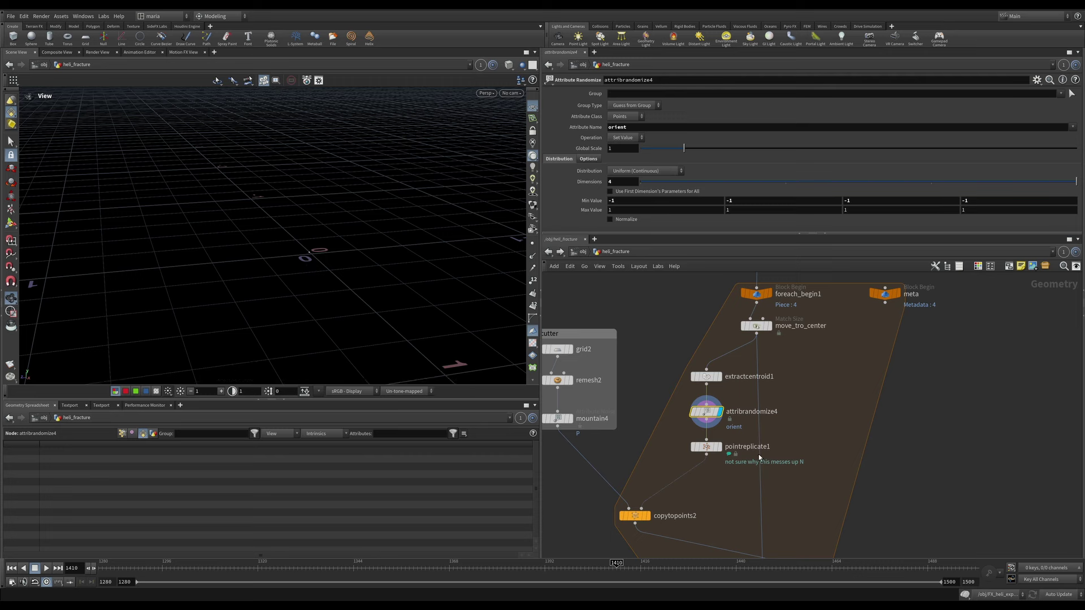
{"action": "left_click", "coordinate": [719, 446]}
{"action": "left_click", "coordinate": [693, 446]}
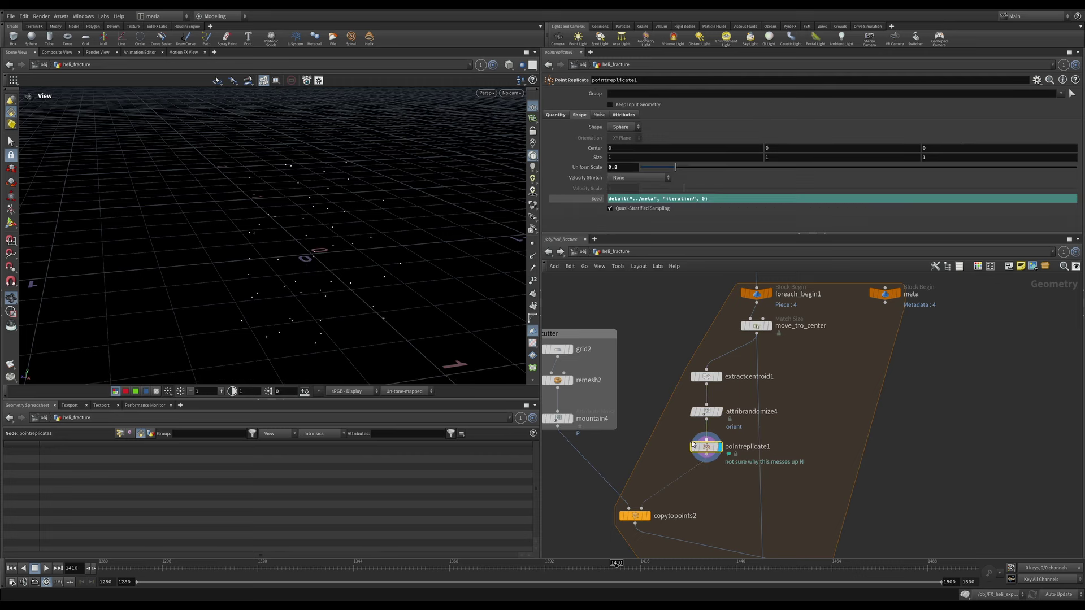
{"action": "mouse_move", "coordinate": [305, 242]}
{"action": "left_mouse_down"}
{"action": "mouse_move", "coordinate": [286, 213]}
{"action": "mouse_move", "coordinate": [295, 252]}
{"action": "mouse_move", "coordinate": [339, 222]}
{"action": "mouse_move", "coordinate": [312, 233]}
{"action": "left_mouse_up"}
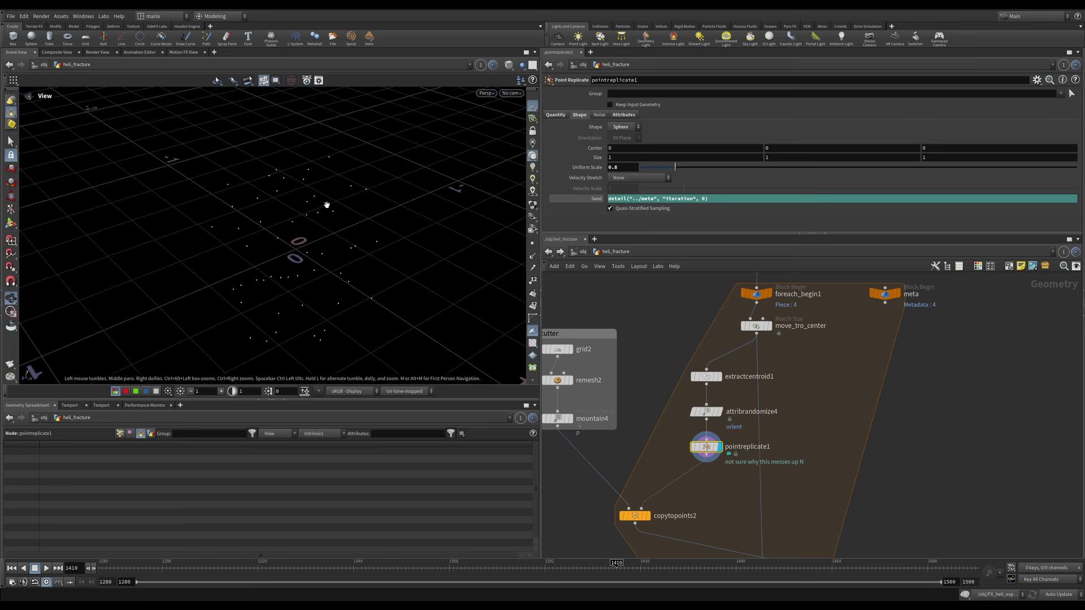
{"action": "left_click_drag", "start_coordinate": [339, 142], "coordinate": [304, 163]}
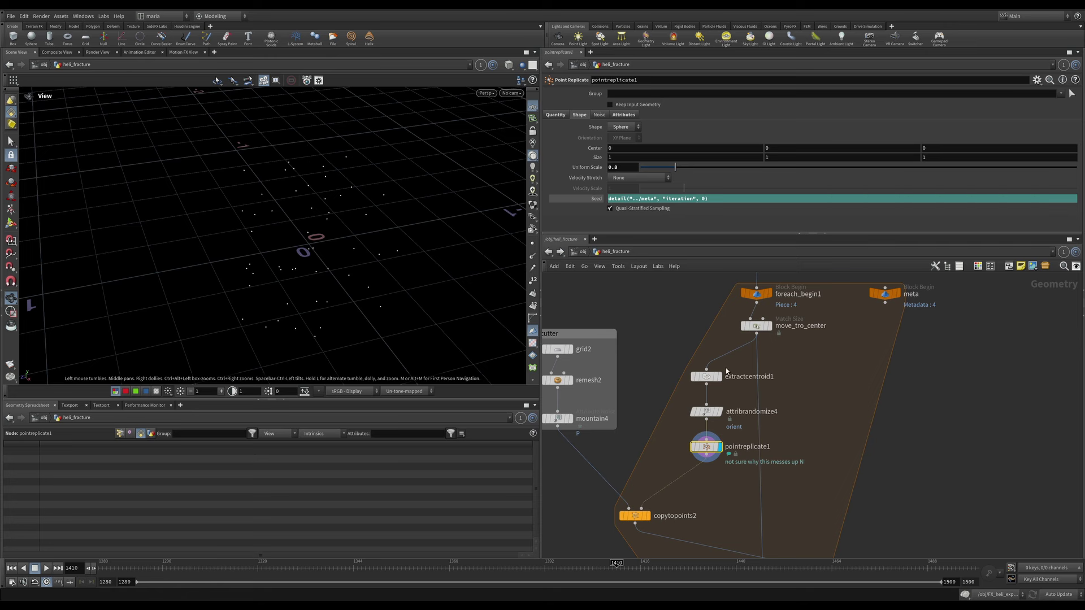
{"action": "middle_click_drag", "start_coordinate": [715, 514], "coordinate": [688, 521]}
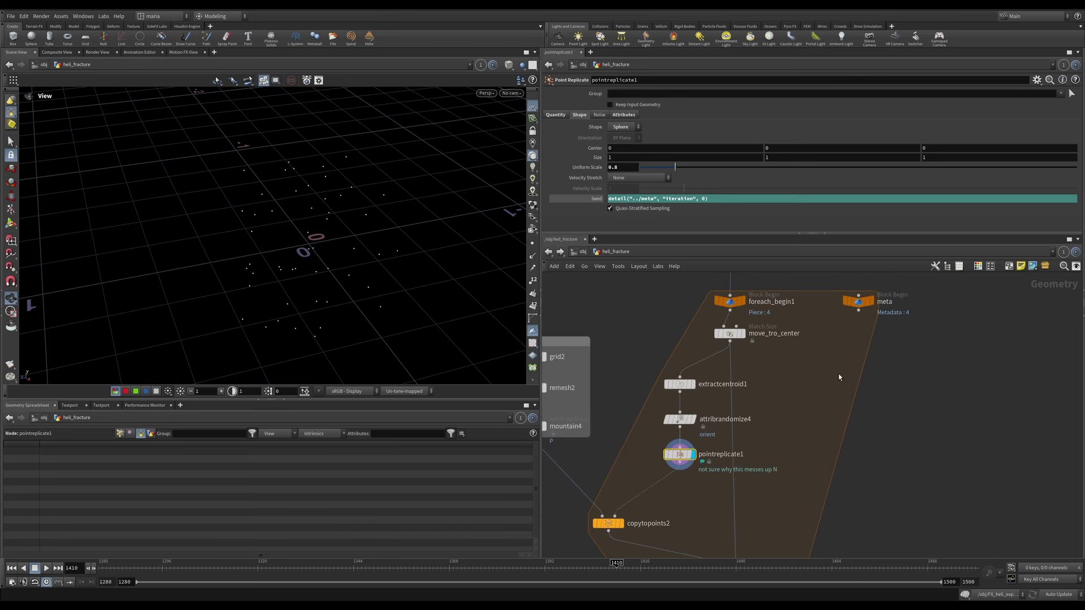
Compare the meta node's detail iteration value with pointreplicate1's Seed expression
{"action": "left_click", "coordinate": [859, 301]}
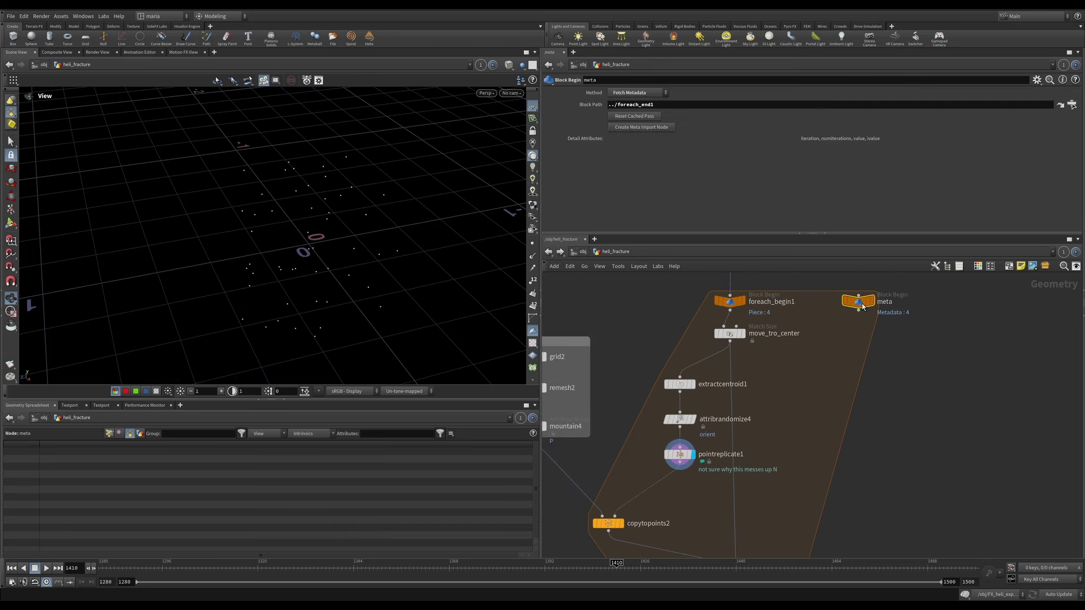
{"action": "left_click", "coordinate": [681, 453]}
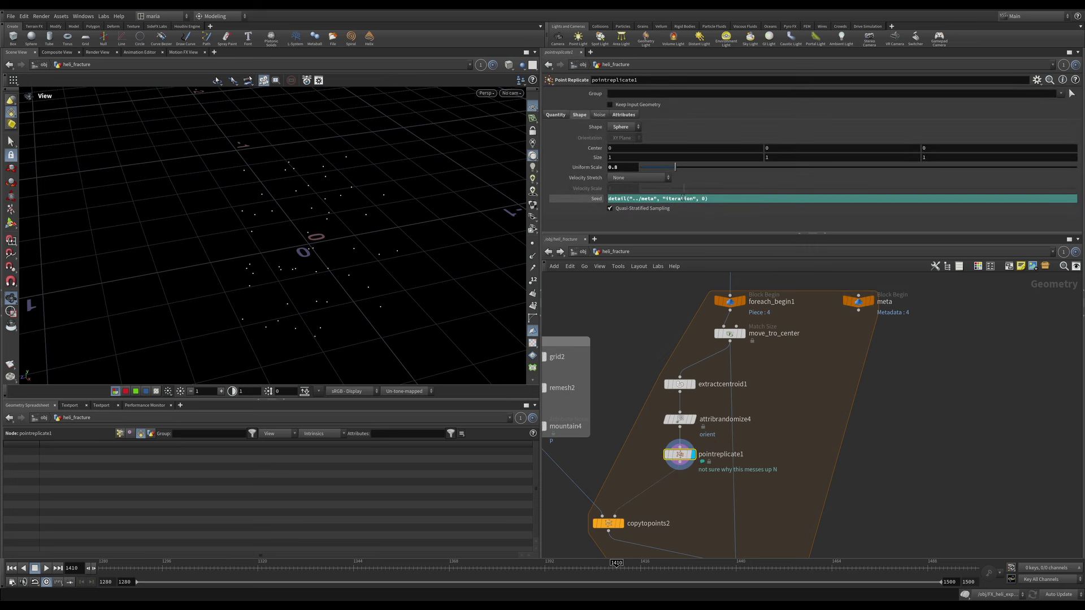
{"action": "left_click", "coordinate": [858, 302]}
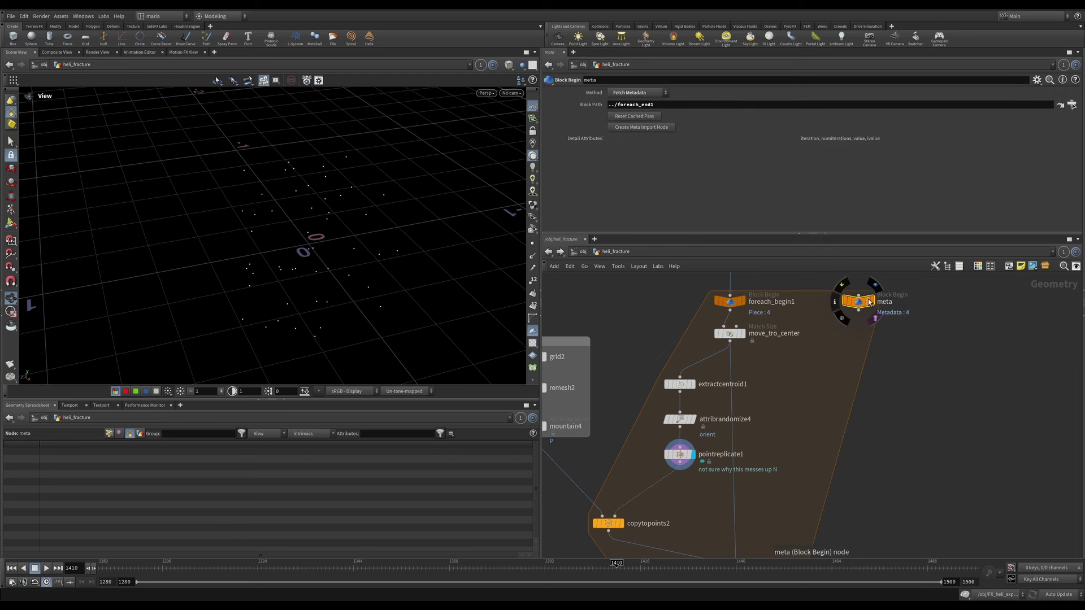
{"action": "left_click", "coordinate": [140, 434]}
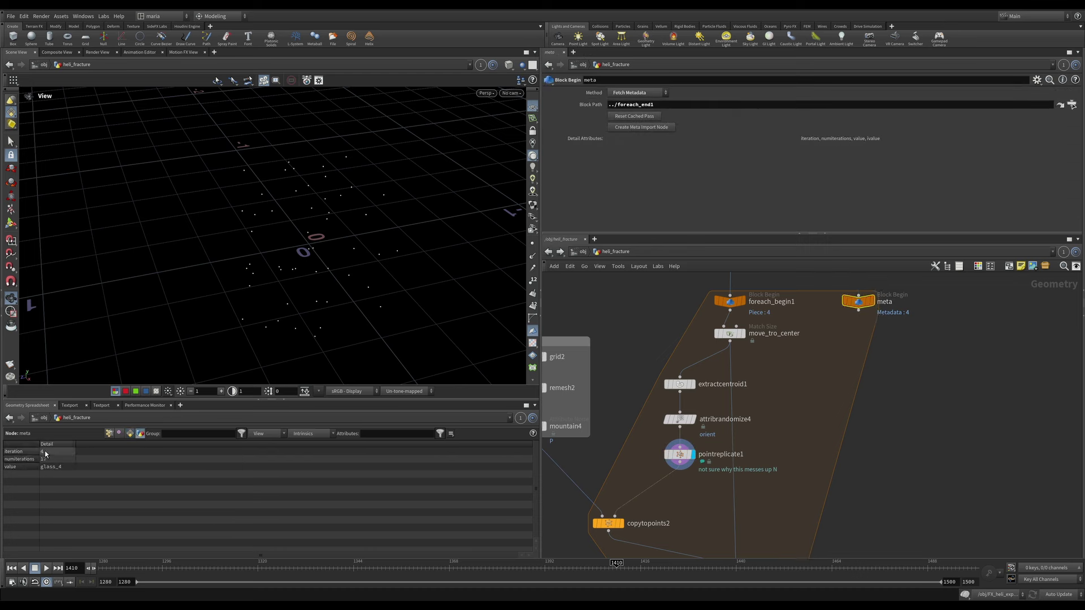
{"action": "left_click", "coordinate": [679, 454]}
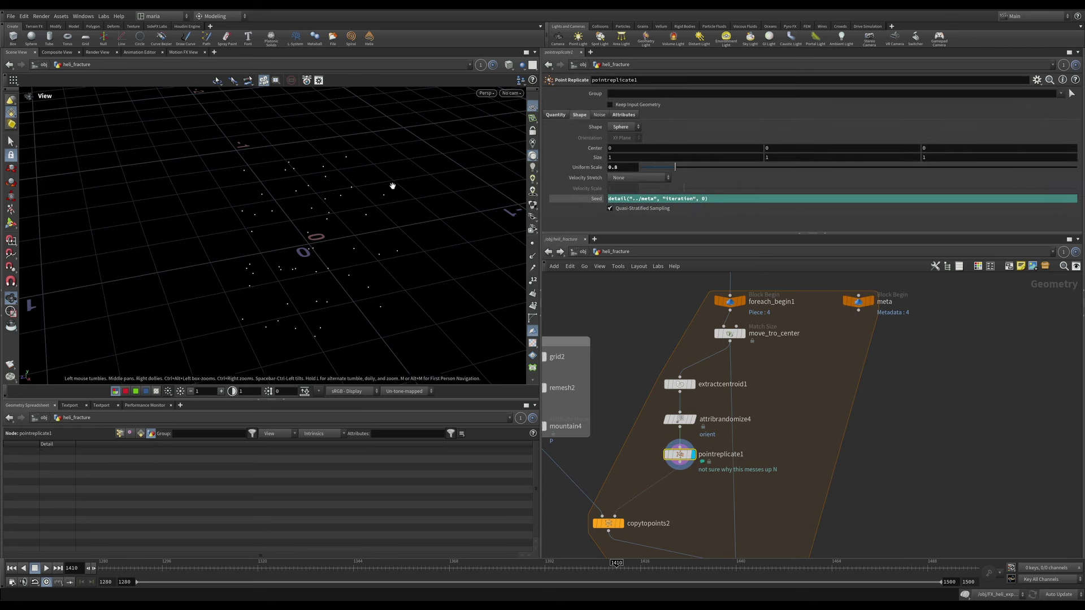
{"action": "middle_click_drag", "start_coordinate": [617, 477], "coordinate": [743, 477]}
Step through the cutter build: grid2 plane, remesh2 triangles, and mountain4 noise
{"action": "left_click", "coordinate": [667, 356]}
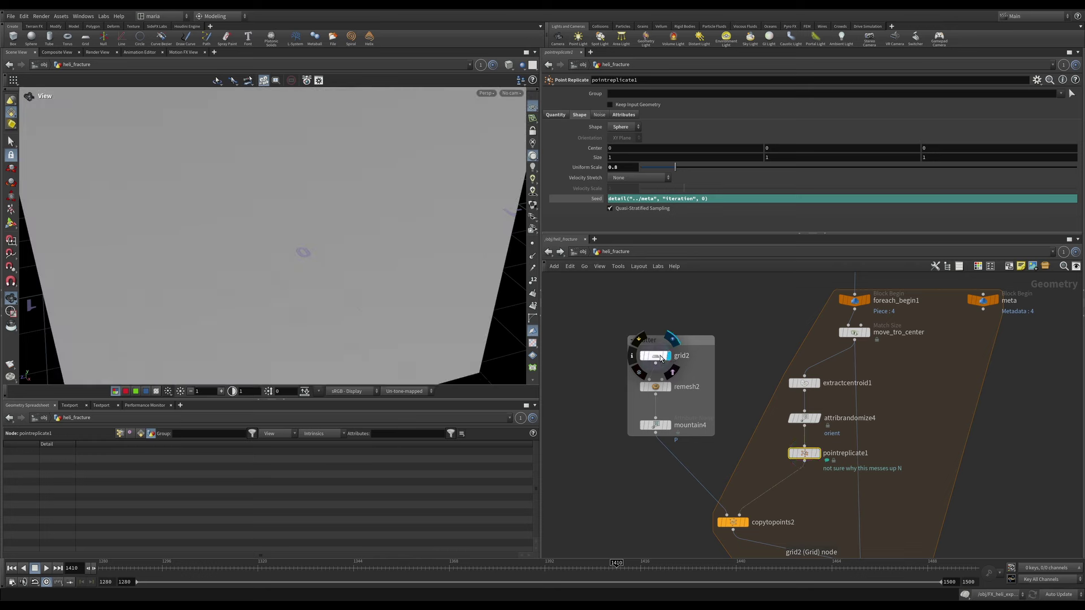
{"action": "left_click", "coordinate": [654, 356]}
{"action": "left_click_drag", "start_coordinate": [280, 274], "coordinate": [291, 246]}
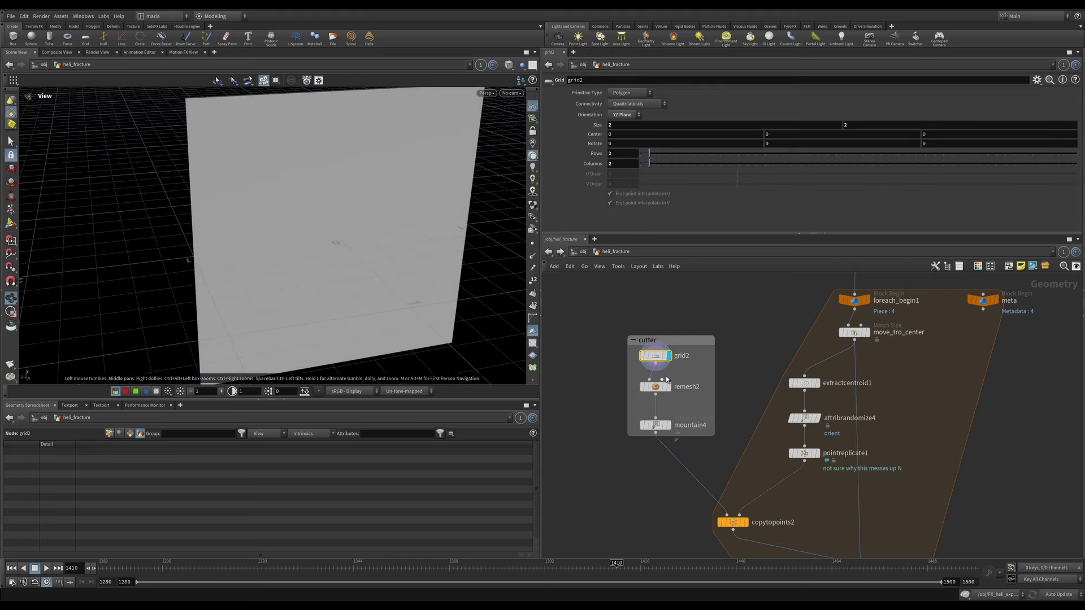
{"action": "left_click", "coordinate": [669, 388]}
{"action": "left_click", "coordinate": [658, 388]}
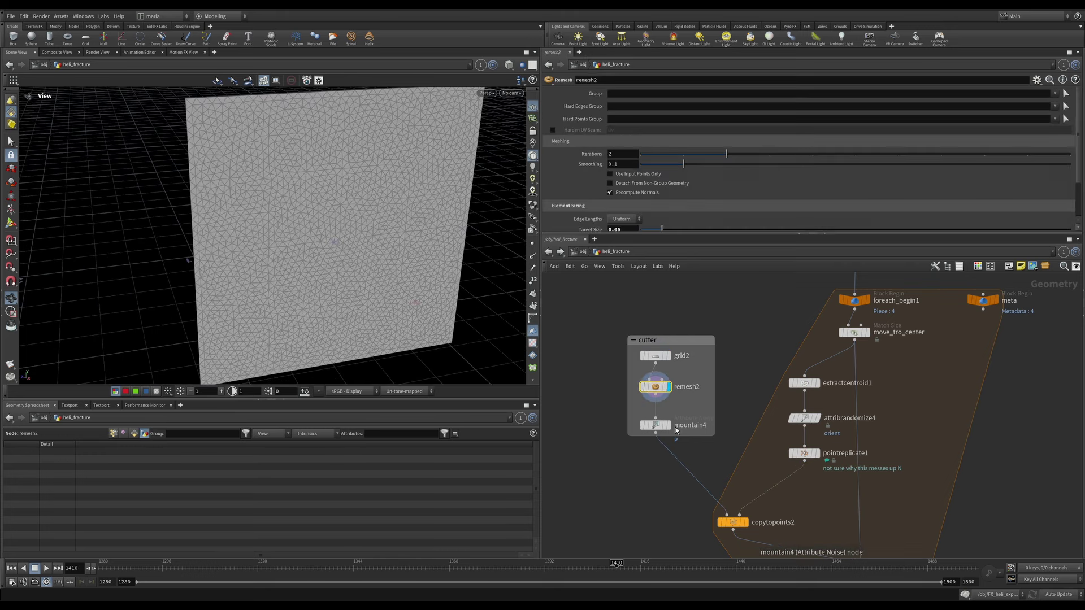
{"action": "left_click", "coordinate": [669, 426]}
{"action": "left_click", "coordinate": [658, 428]}
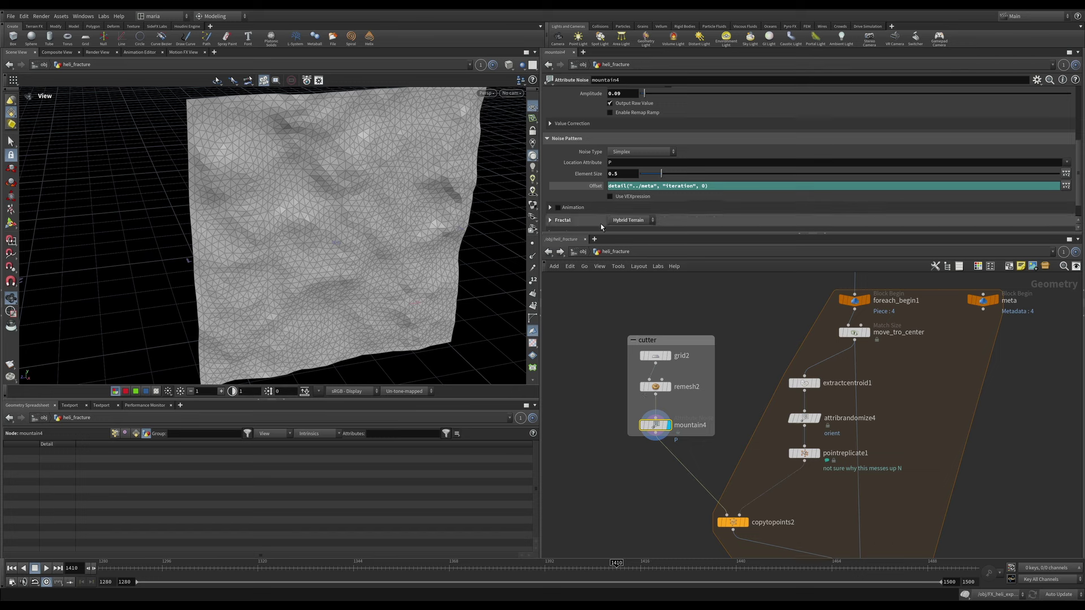
Display copytopoints2's overlapping cutter surfaces copied onto the scattered points
{"action": "mouse_move", "coordinate": [990, 308]}
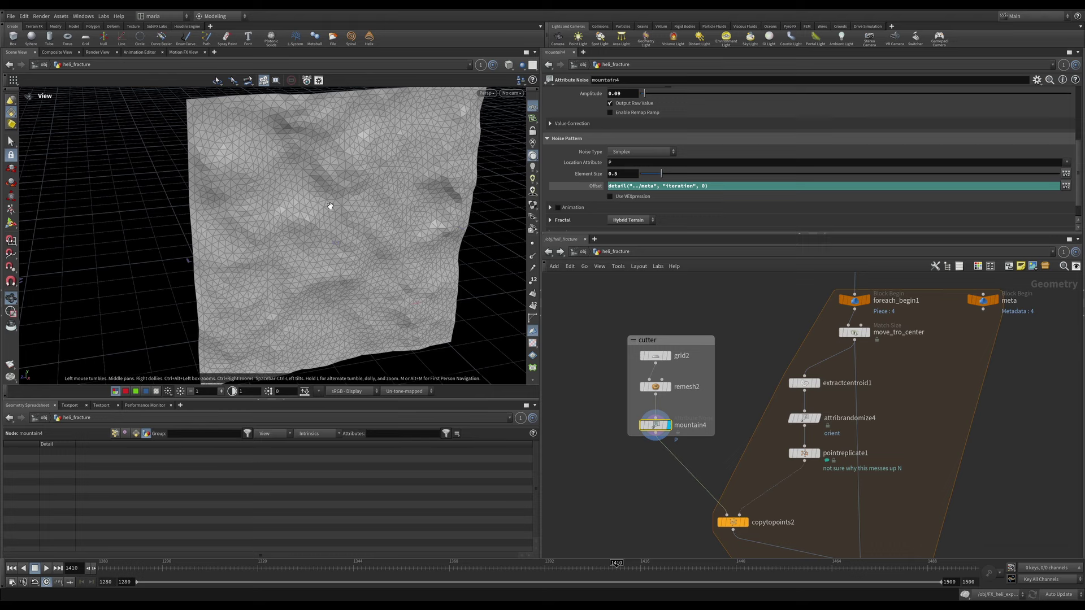
{"action": "middle_click_drag", "start_coordinate": [818, 477], "coordinate": [759, 405]}
{"action": "left_click", "coordinate": [688, 451]}
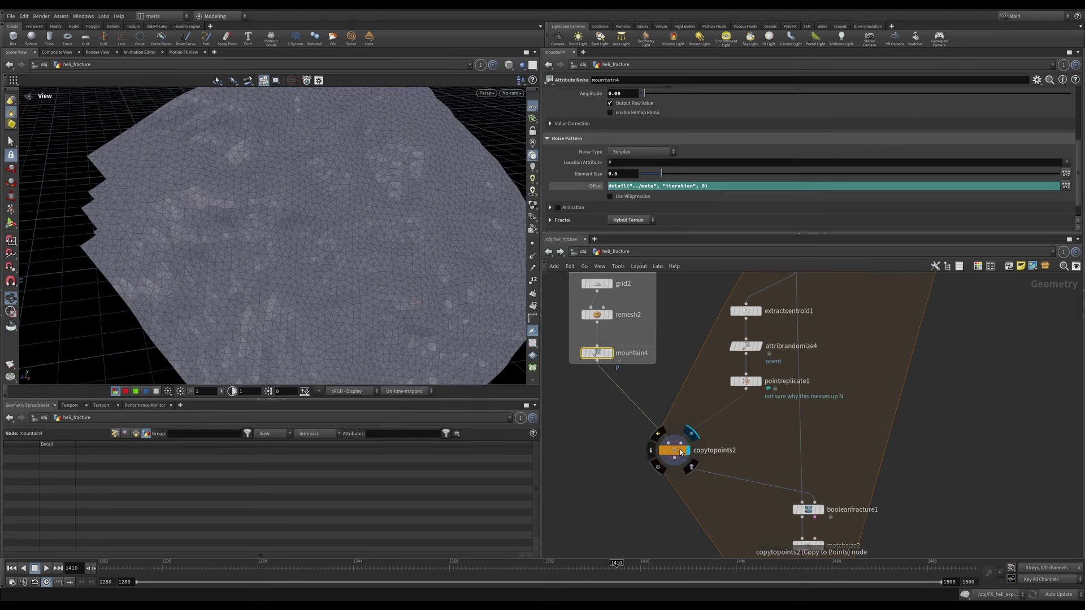
Inspect copytopoints2's copied cutters and attribrandomize4's orient settings
{"action": "left_click", "coordinate": [678, 451]}
{"action": "right_click_drag", "start_coordinate": [382, 239], "coordinate": [300, 256]}
{"action": "left_click_drag", "start_coordinate": [300, 256], "coordinate": [395, 222]}
{"action": "left_click", "coordinate": [756, 345]}
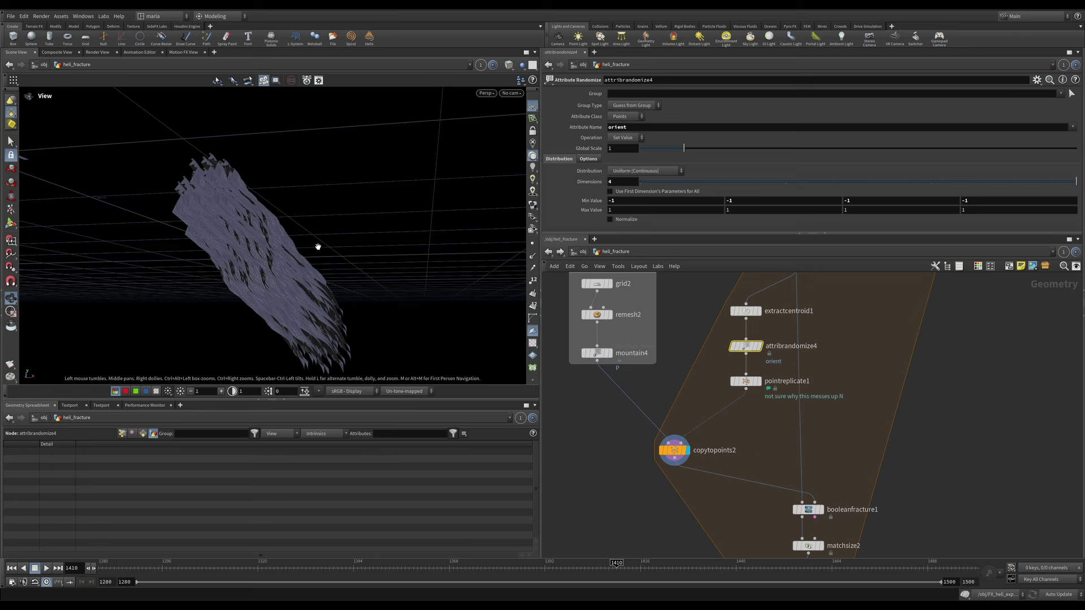
{"action": "scroll", "coordinate": [837, 388], "scroll_direction": "up", "scroll_amount": 2}
Display and frame booleanfracture1's fractured glass pane
{"action": "left_click", "coordinate": [781, 454]}
{"action": "left_click", "coordinate": [775, 455]}
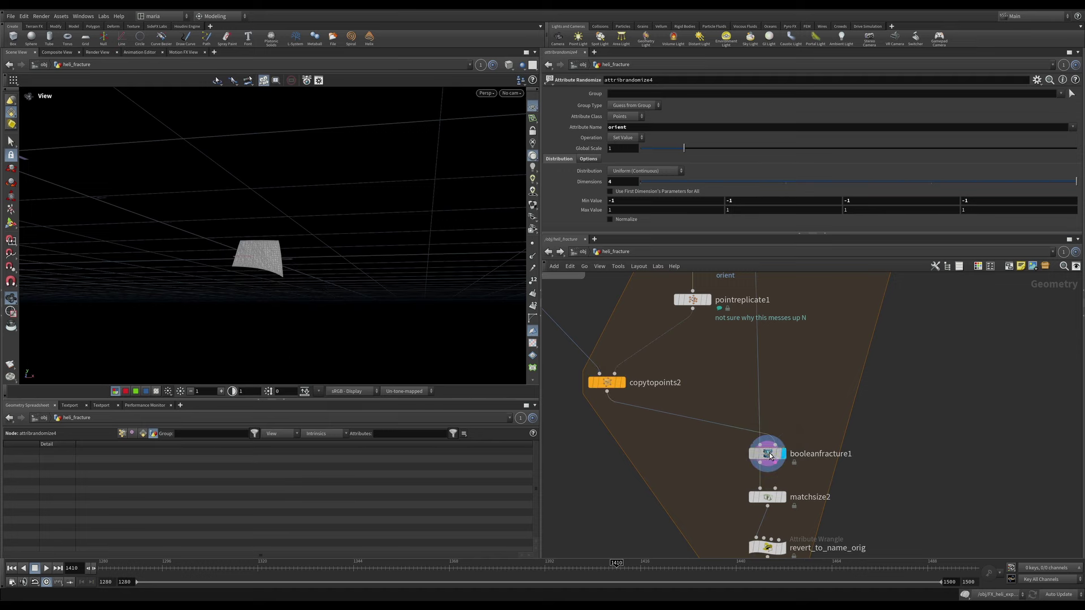
{"action": "key", "text": "g"}
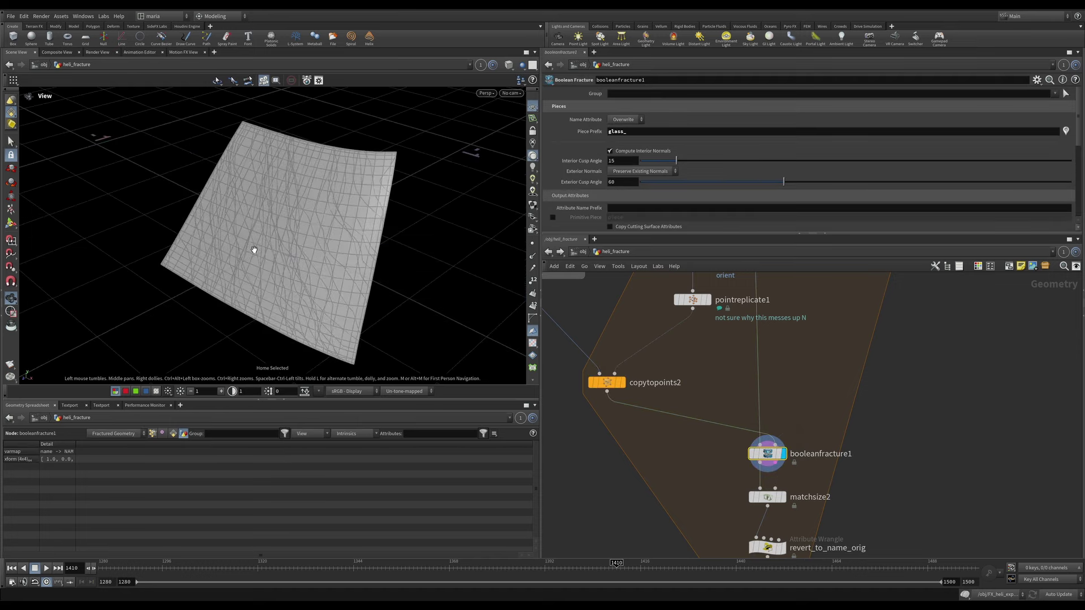
{"action": "left_click_drag", "start_coordinate": [264, 243], "coordinate": [279, 218]}
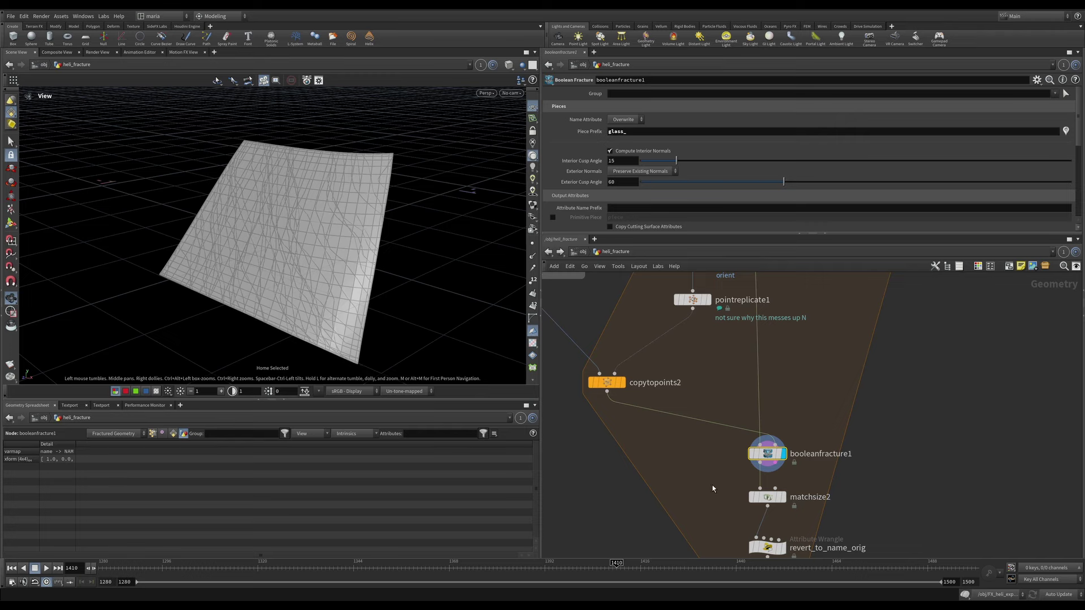
Display matchsize2's output, framing the pane at its original transform
{"action": "middle_click_drag", "start_coordinate": [713, 489], "coordinate": [645, 362]}
{"action": "left_click", "coordinate": [726, 391]}
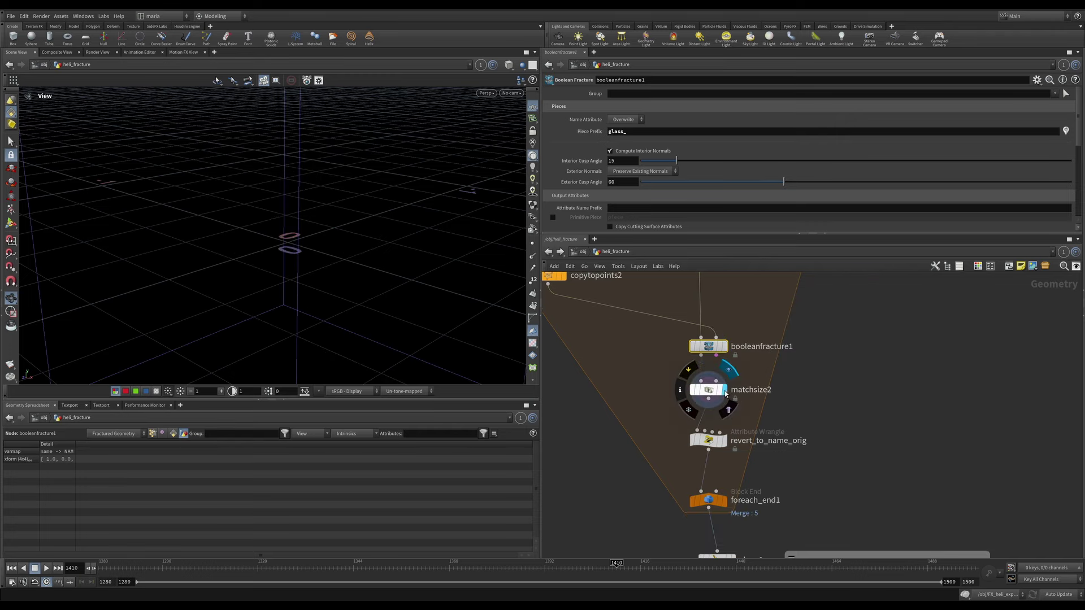
{"action": "left_click", "coordinate": [710, 390]}
{"action": "key", "text": "g"}
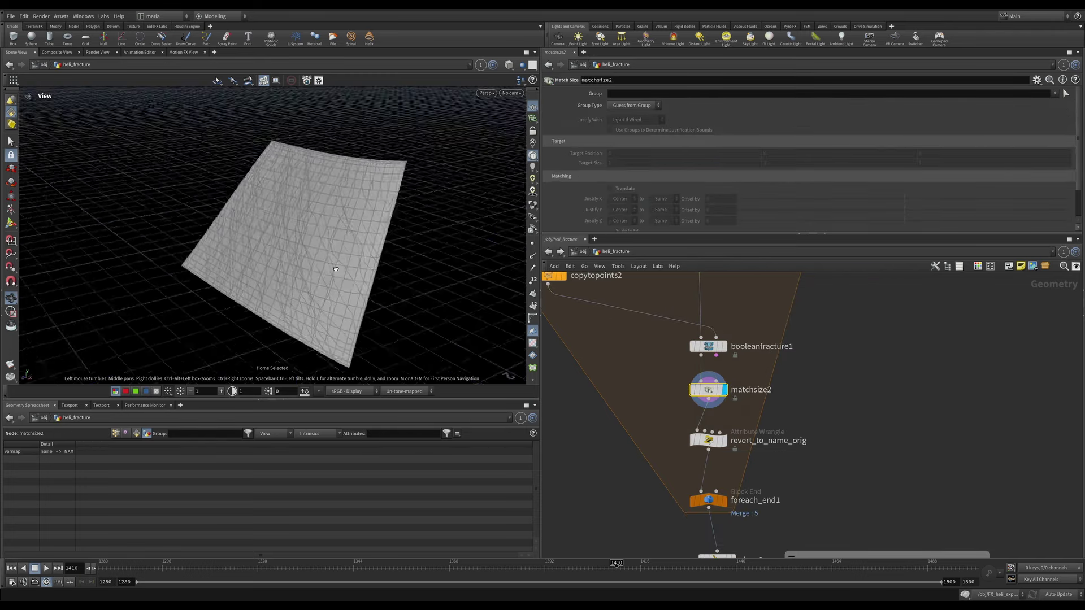
{"action": "right_click_drag", "start_coordinate": [335, 269], "coordinate": [252, 274]}
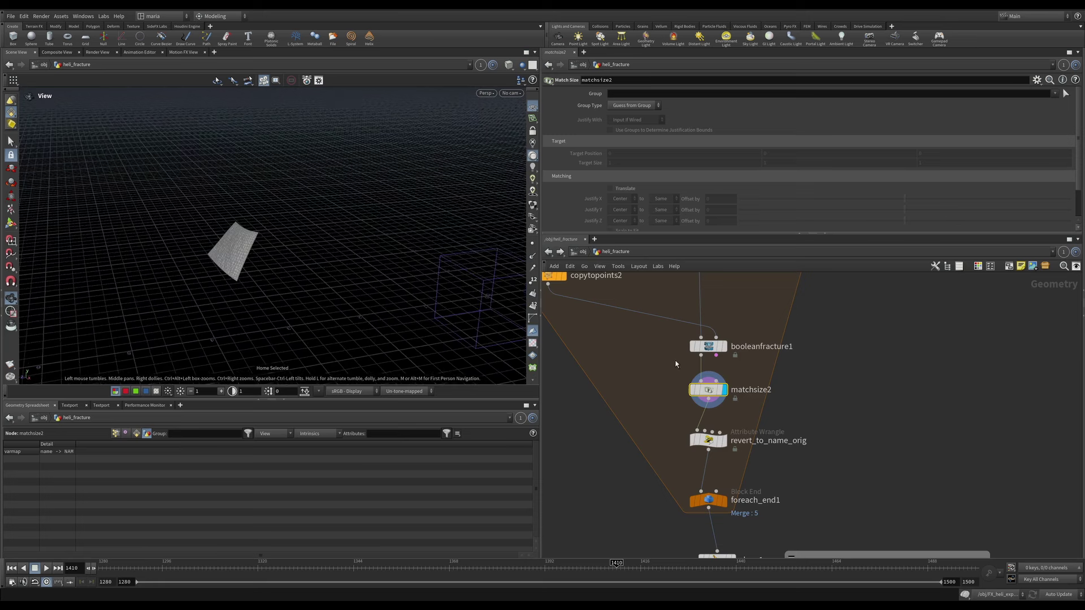
Check move_tro_center's Stash Transform xform against matchsize2's Restore Transform
{"action": "middle_click_drag", "start_coordinate": [761, 356], "coordinate": [715, 508]}
{"action": "mouse_move", "coordinate": [714, 333]}
{"action": "middle_mouse_down"}
{"action": "mouse_move", "coordinate": [721, 404]}
{"action": "mouse_move", "coordinate": [758, 471]}
{"action": "middle_mouse_up"}
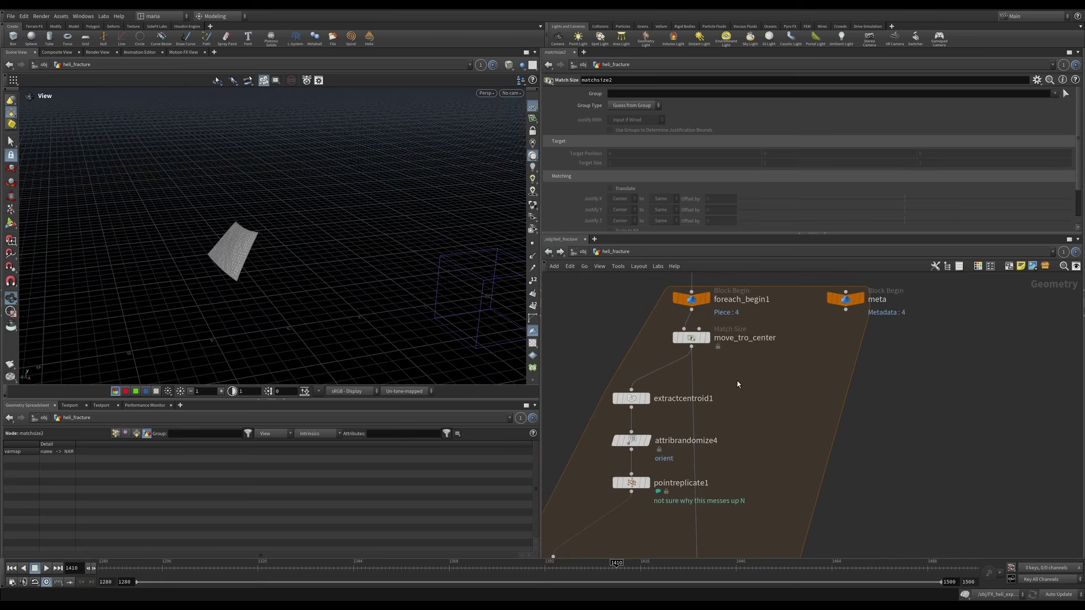
{"action": "left_click_drag", "start_coordinate": [659, 331], "coordinate": [658, 331]}
{"action": "scroll", "coordinate": [597, 179], "scroll_direction": "down", "scroll_amount": 1}
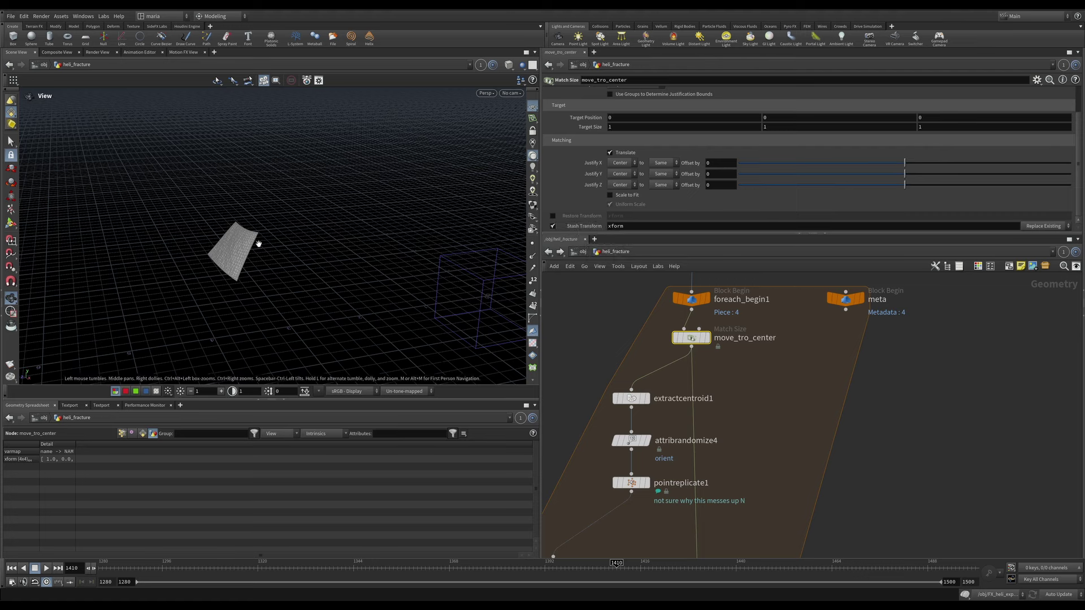
{"action": "middle_click_drag", "start_coordinate": [766, 483], "coordinate": [785, 290]}
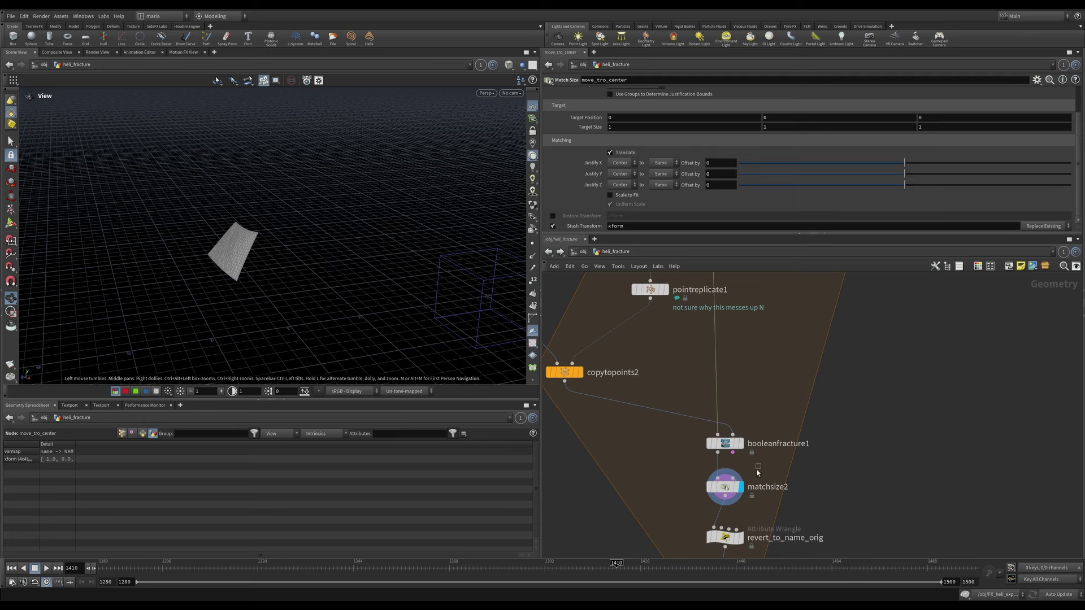
{"action": "left_click", "coordinate": [717, 491]}
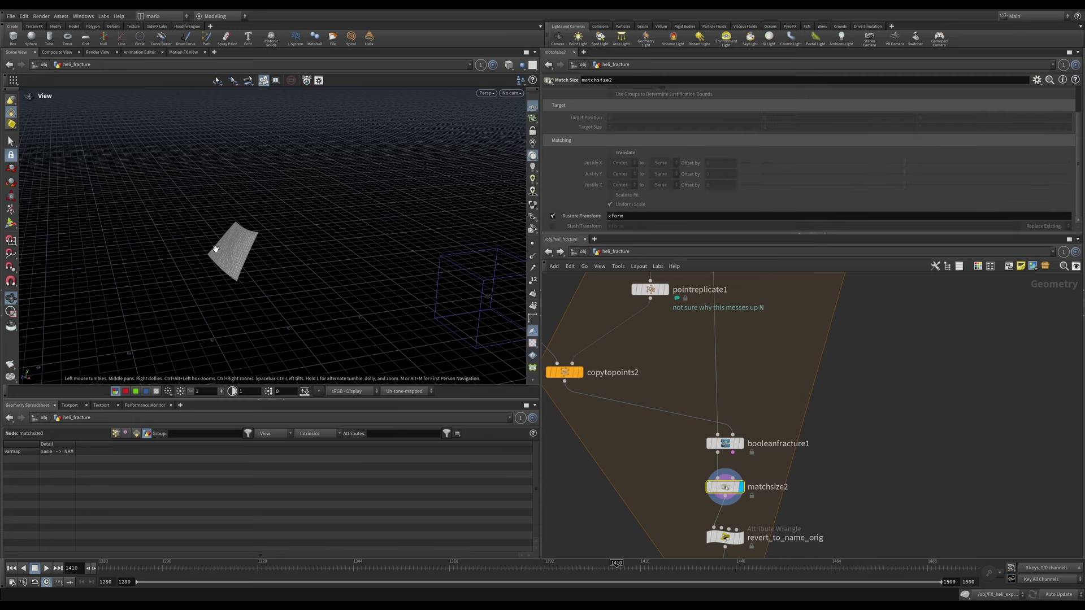
{"action": "middle_click_drag", "start_coordinate": [653, 468], "coordinate": [654, 381]}
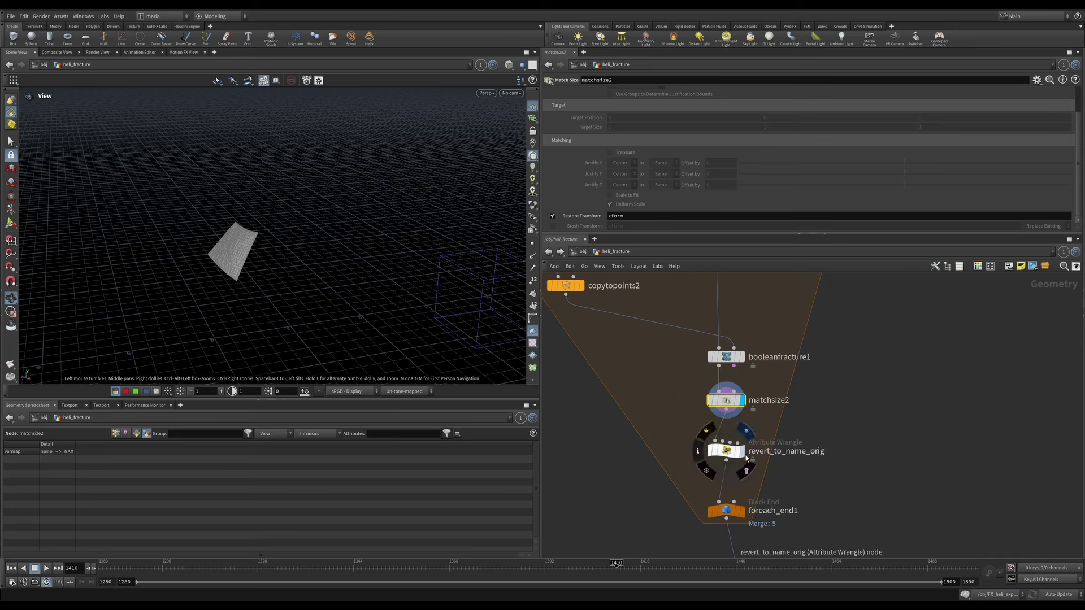
{"action": "left_click", "coordinate": [726, 451]}
List booleanfracture1's primitives in the spreadsheet sorted by name
{"action": "left_click", "coordinate": [729, 357]}
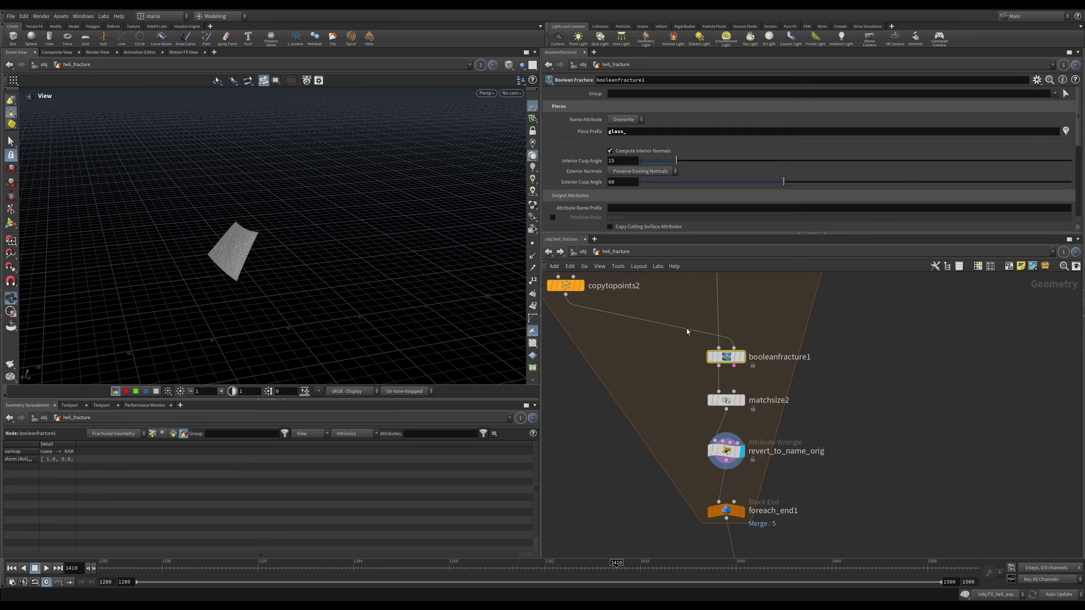
{"action": "left_click", "coordinate": [174, 433]}
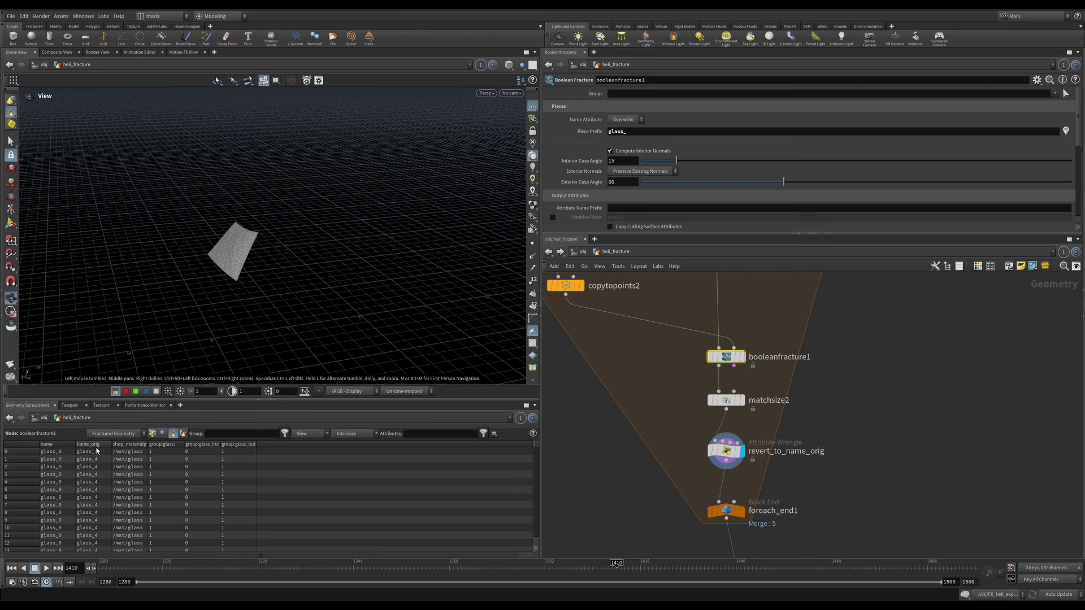
{"action": "left_click", "coordinate": [62, 445]}
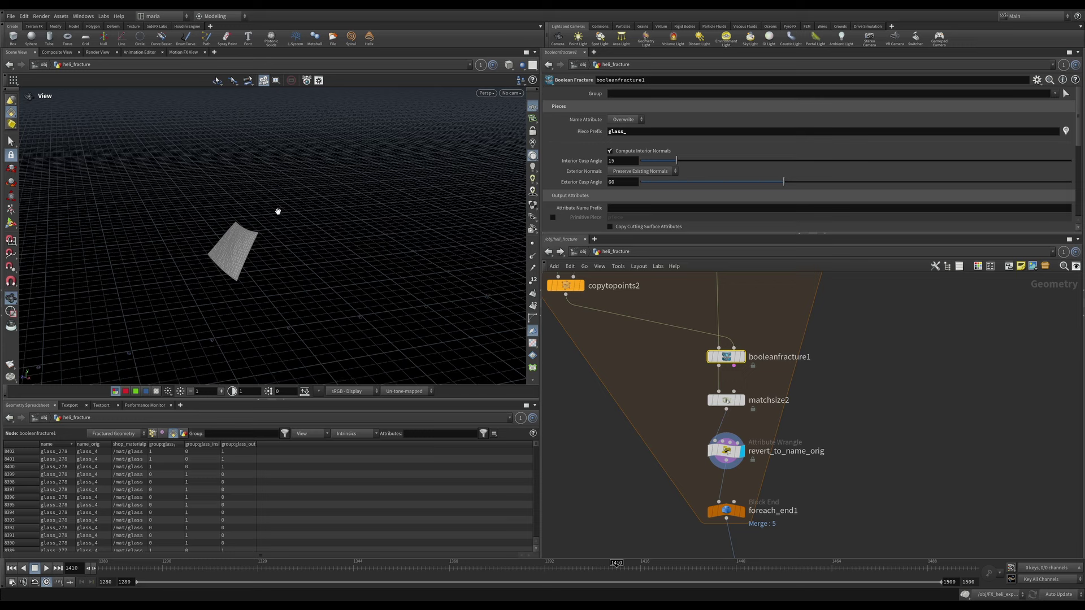
Confirm revert_to_name_orig renames pieces to glass_4, then display foreach_end1's merged result
{"action": "left_click", "coordinate": [729, 452]}
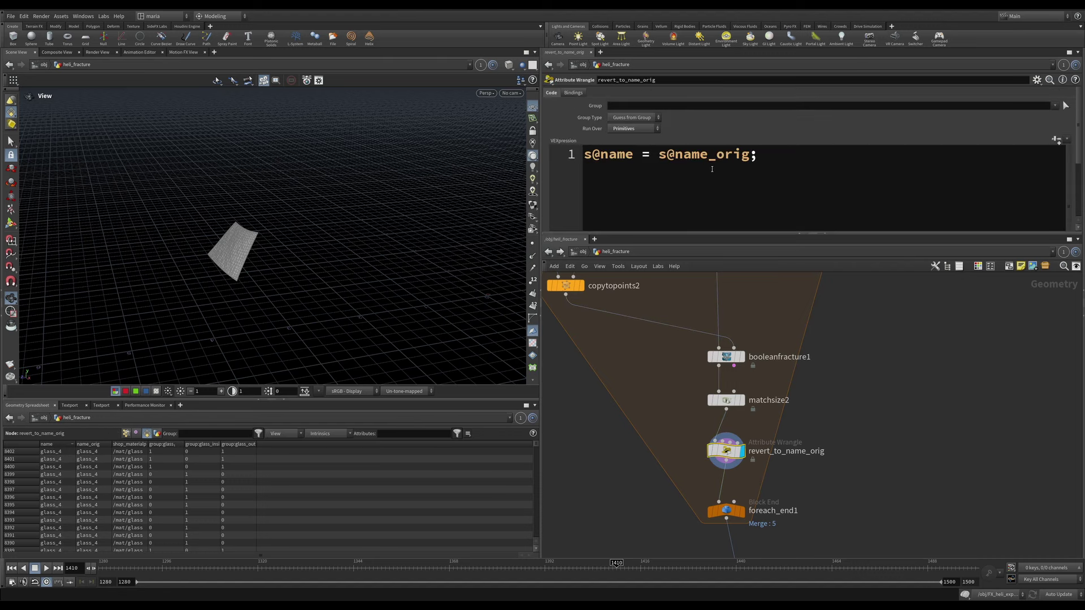
{"action": "left_click", "coordinate": [66, 445]}
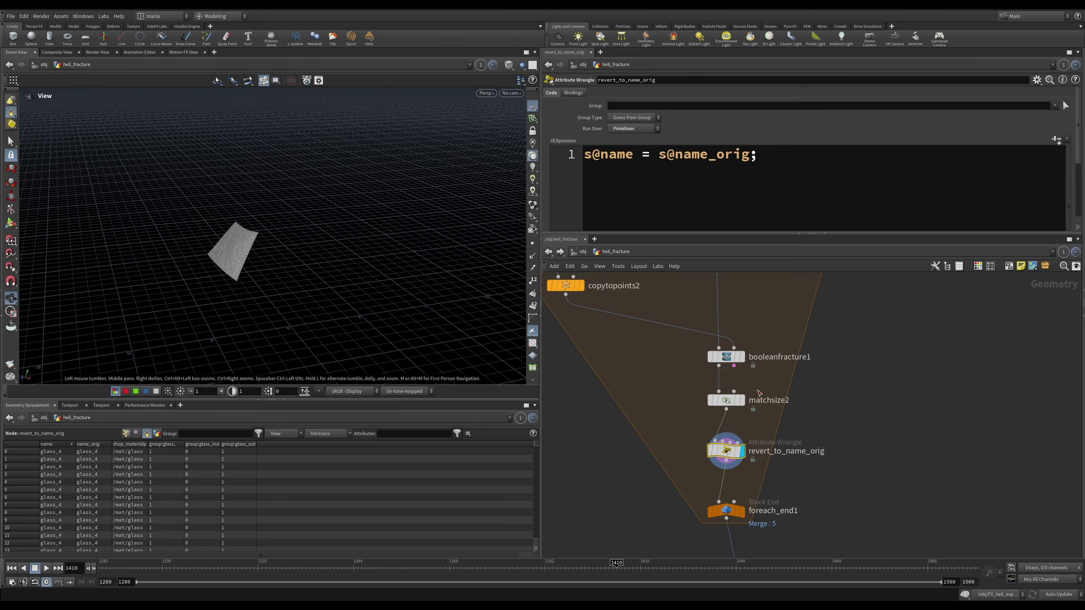
{"action": "scroll", "coordinate": [793, 498], "scroll_direction": "down", "scroll_amount": 1}
{"action": "middle_click_drag", "start_coordinate": [795, 500], "coordinate": [794, 459]}
{"action": "left_click", "coordinate": [736, 470]}
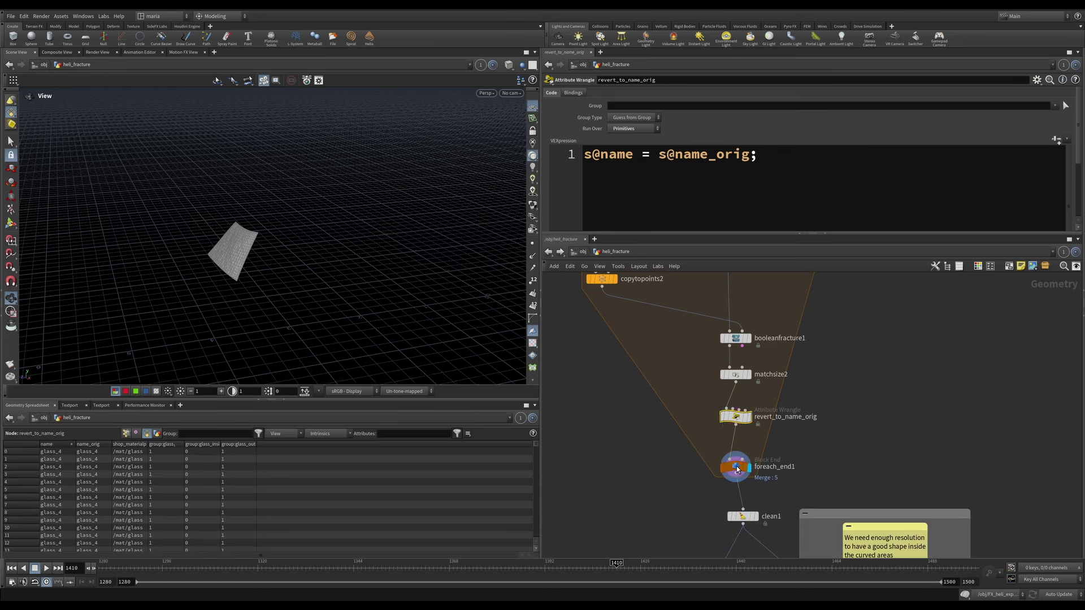
Display clean1 after the for-each loop and show its Clean parameters, with rbdpack1 in view
{"action": "left_click", "coordinate": [737, 468]}
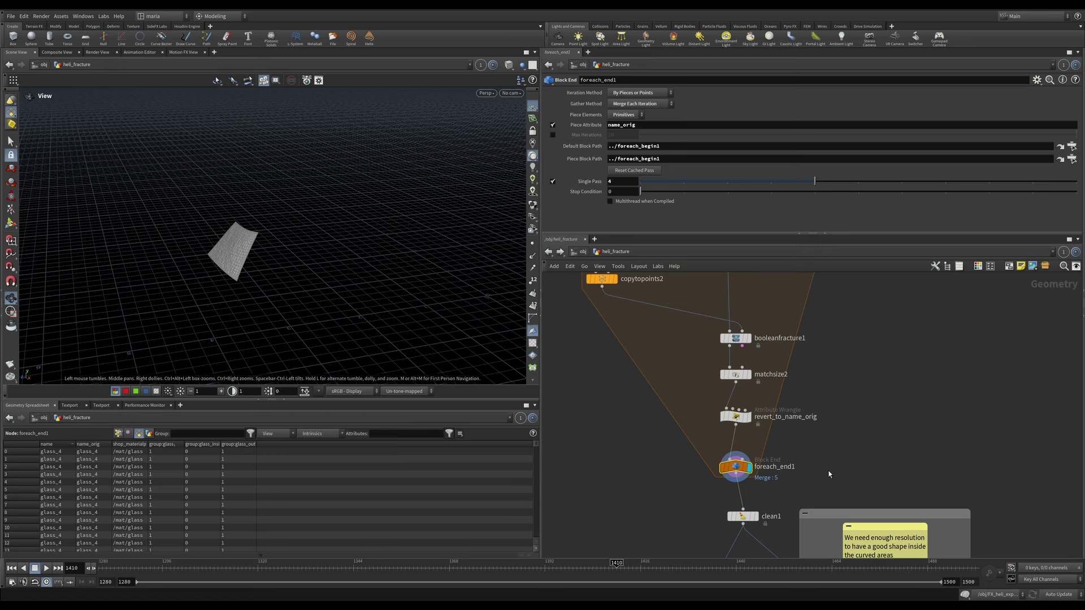
{"action": "middle_click_drag", "start_coordinate": [828, 474], "coordinate": [788, 343]}
{"action": "mouse_move", "coordinate": [720, 391]}
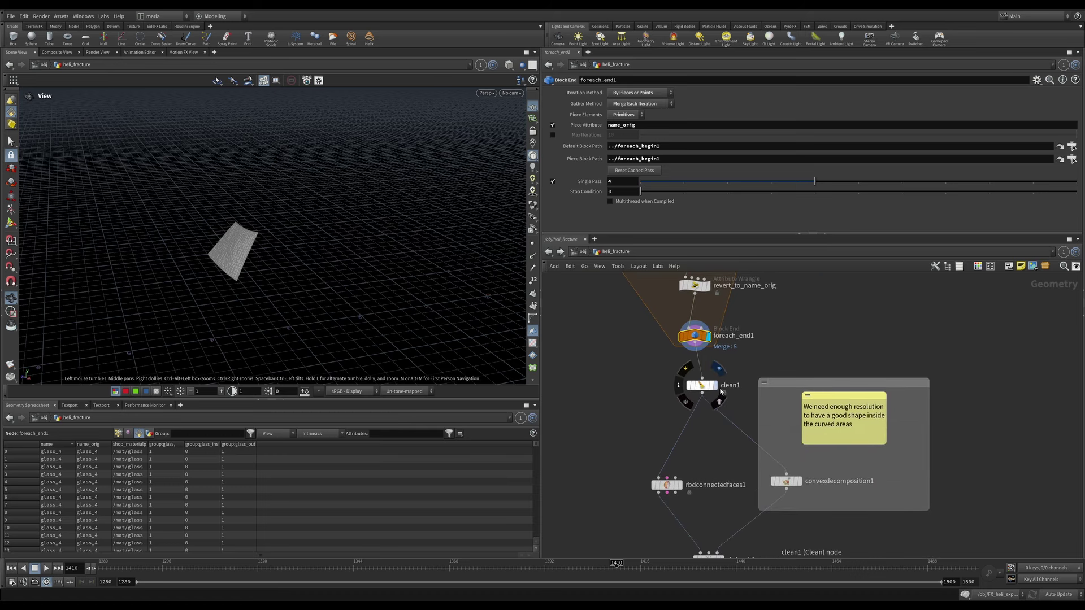
{"action": "left_click", "coordinate": [719, 370]}
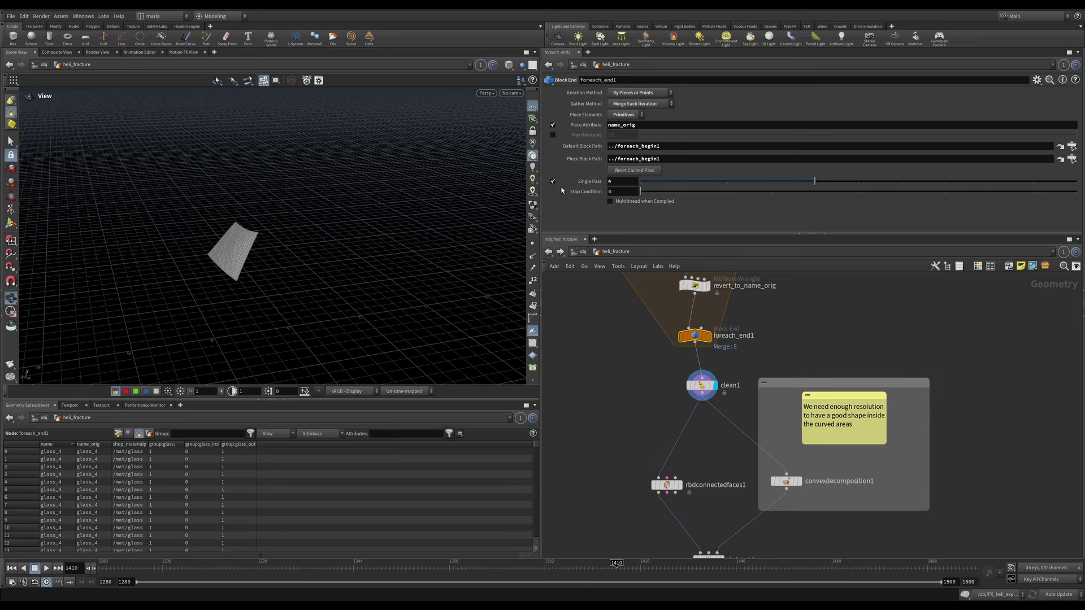
{"action": "left_click", "coordinate": [702, 384]}
{"action": "middle_click_drag", "start_coordinate": [711, 441], "coordinate": [683, 362]}
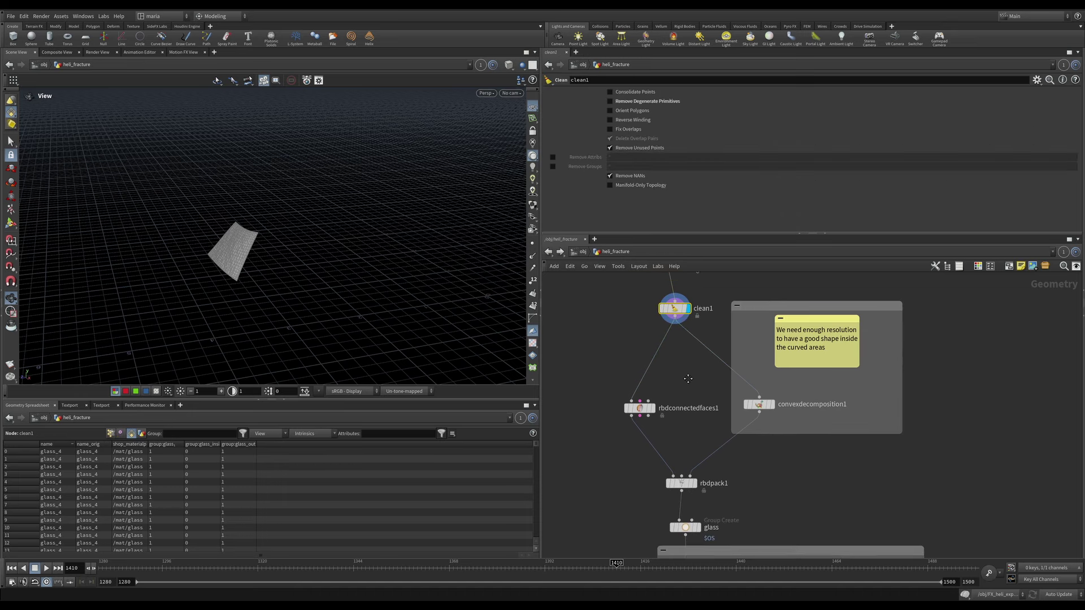
{"action": "left_click", "coordinate": [657, 407]}
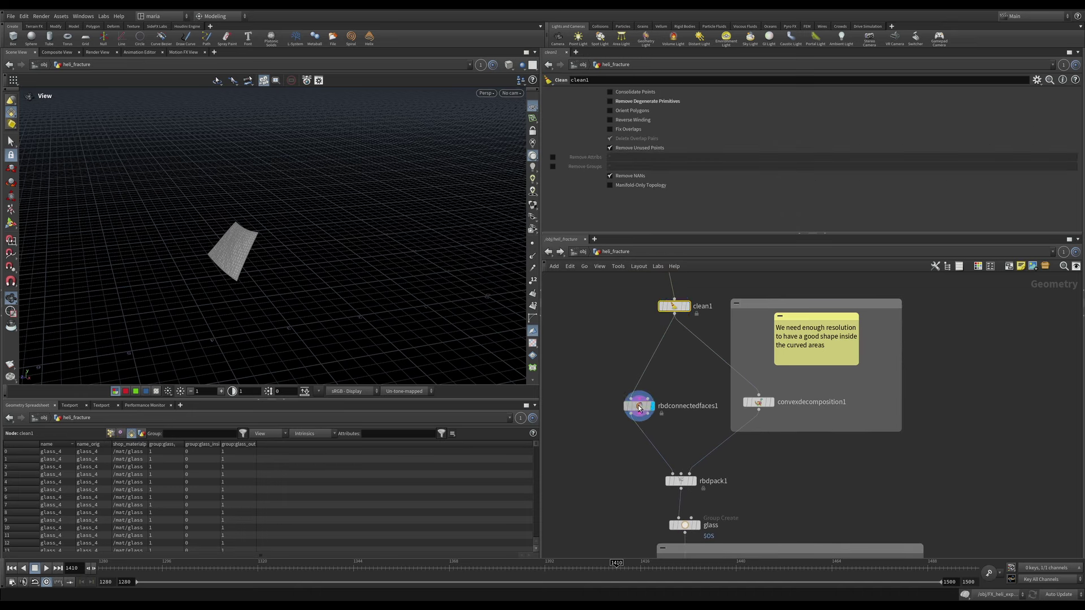
{"action": "left_click", "coordinate": [639, 407]}
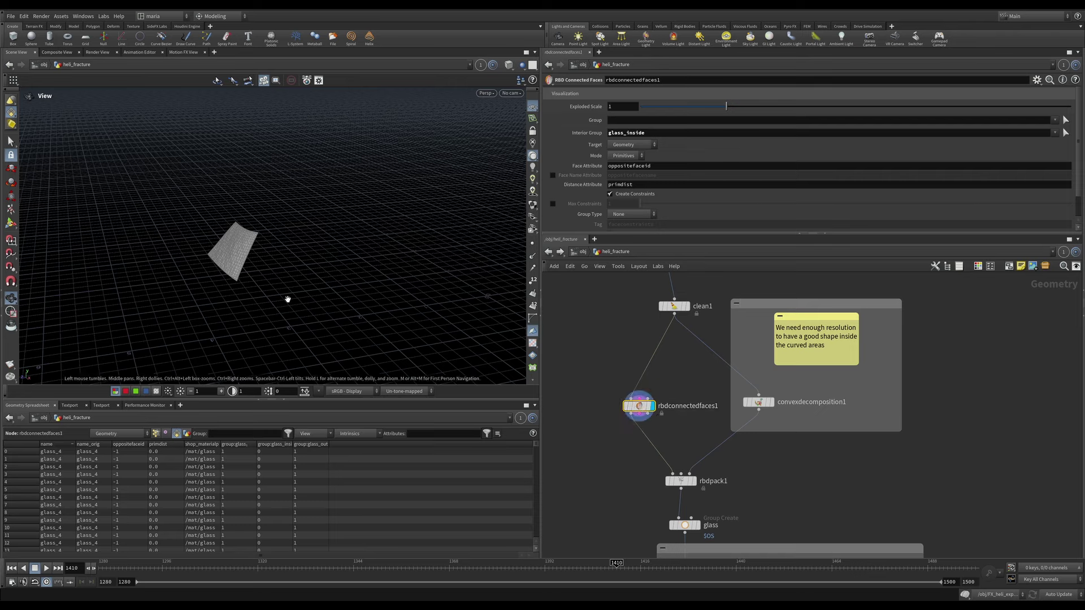
{"action": "right_click_drag", "start_coordinate": [219, 250], "coordinate": [429, 87]}
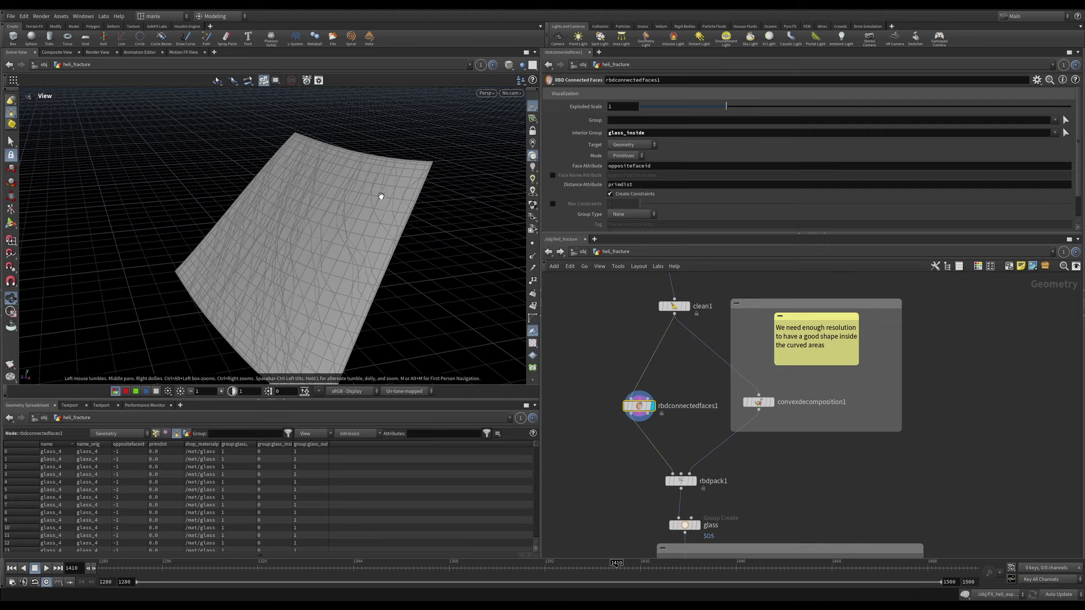
{"action": "key", "text": "w"}
{"action": "right_click_drag", "start_coordinate": [344, 238], "coordinate": [436, 173]}
{"action": "left_click_drag", "start_coordinate": [379, 233], "coordinate": [343, 225]}
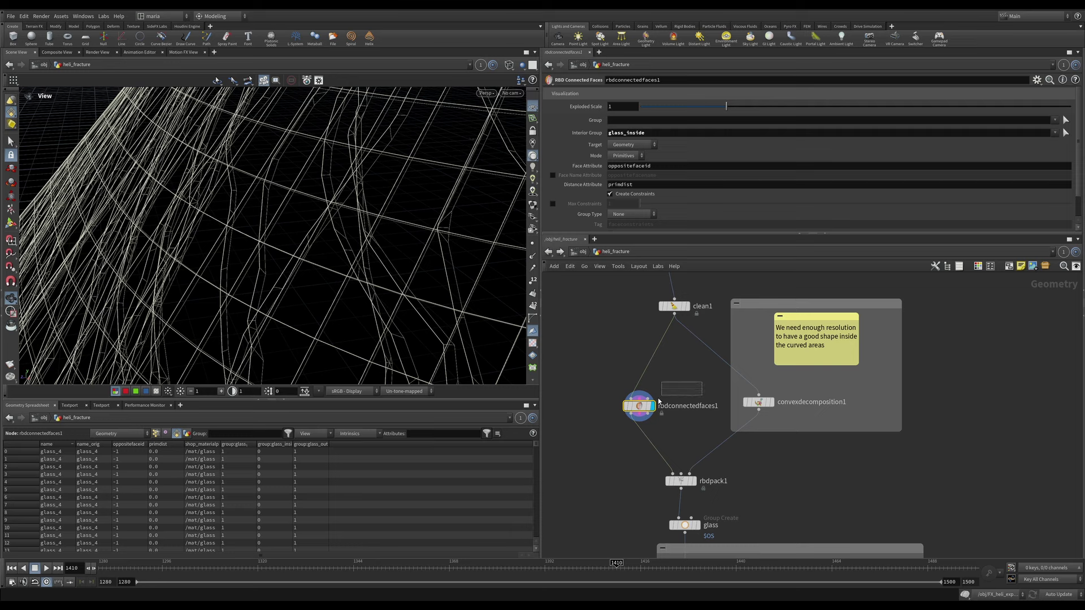
{"action": "mouse_move", "coordinate": [639, 408]}
{"action": "left_click_drag", "start_coordinate": [639, 408], "coordinate": [625, 405]}
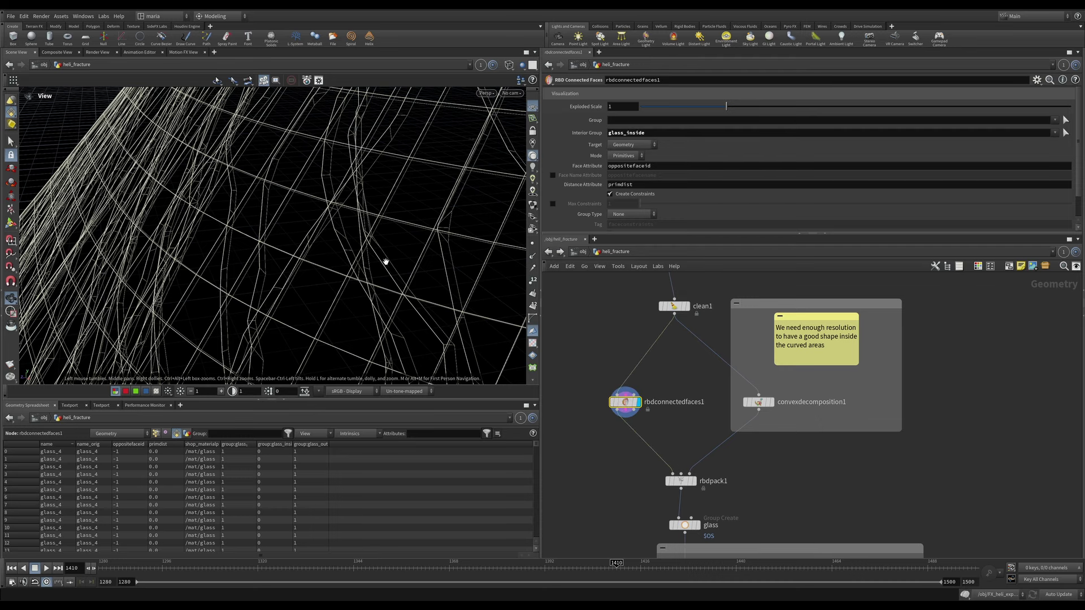
{"action": "key", "text": "shift+w"}
{"action": "mouse_move", "coordinate": [398, 238]}
{"action": "right_mouse_down"}
{"action": "mouse_move", "coordinate": [382, 235]}
{"action": "mouse_move", "coordinate": [278, 327]}
{"action": "mouse_move", "coordinate": [471, 359]}
{"action": "right_mouse_up"}
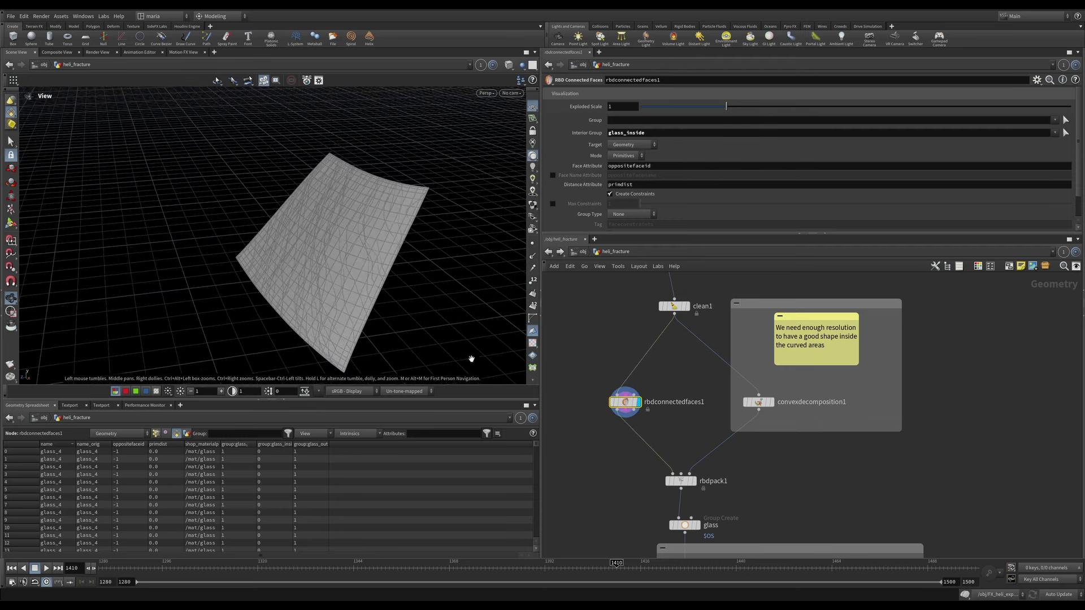
Inspect convexdecomposition1's convex hulls (Max Concavity 0.01) in the viewport, then display rbdpack1
{"action": "left_click", "coordinate": [757, 406]}
{"action": "left_click_drag", "start_coordinate": [440, 294], "coordinate": [311, 244]}
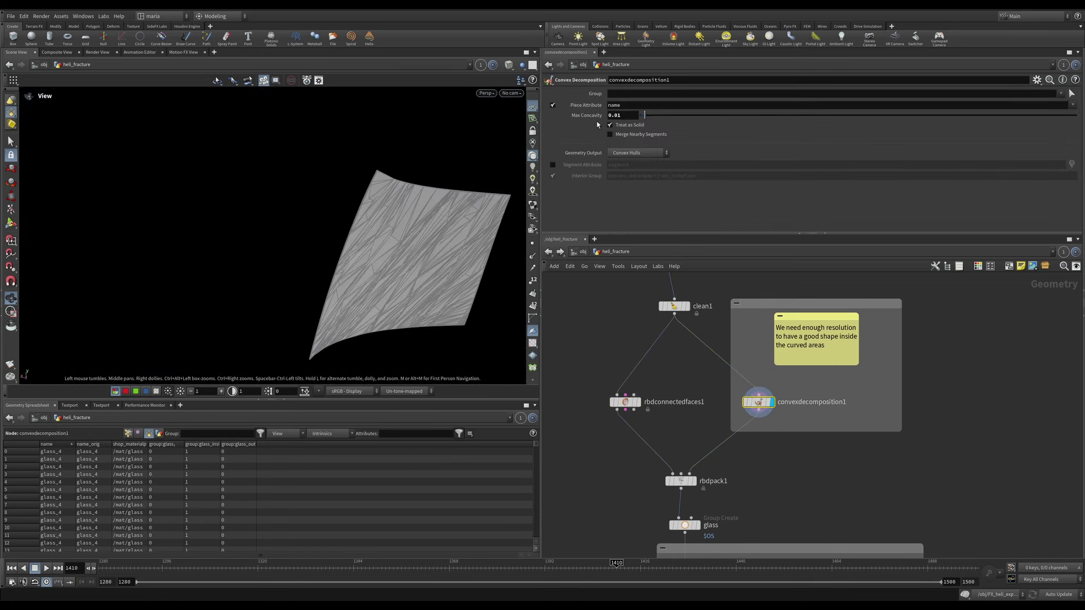
{"action": "right_click_drag", "start_coordinate": [441, 252], "coordinate": [501, 228]}
{"action": "middle_click_drag", "start_coordinate": [501, 228], "coordinate": [357, 230]}
{"action": "left_click_drag", "start_coordinate": [324, 240], "coordinate": [360, 227]}
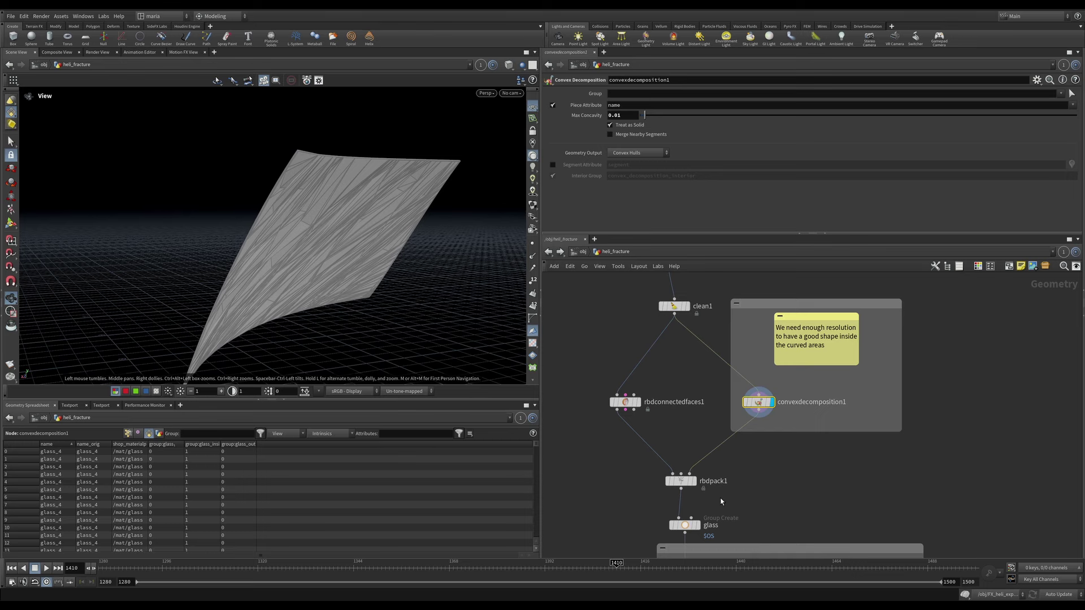
{"action": "middle_click_drag", "start_coordinate": [721, 502], "coordinate": [737, 377]}
{"action": "left_click", "coordinate": [709, 356]}
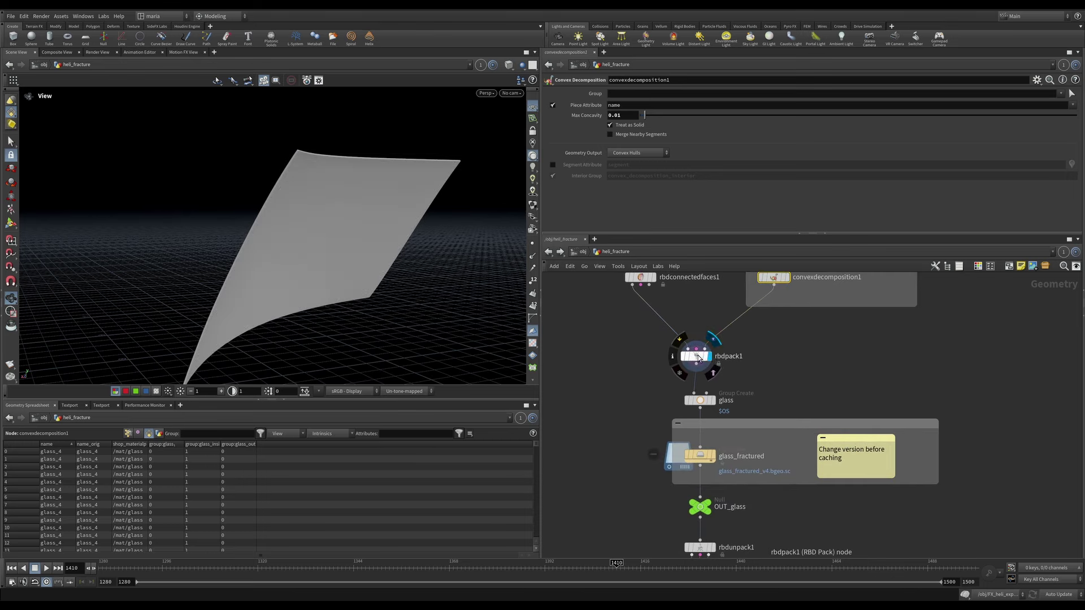
Select rbdpack1, then display the glass Group Create node and show its settings
{"action": "left_click", "coordinate": [699, 358]}
{"action": "middle_click_drag", "start_coordinate": [701, 322], "coordinate": [691, 353]}
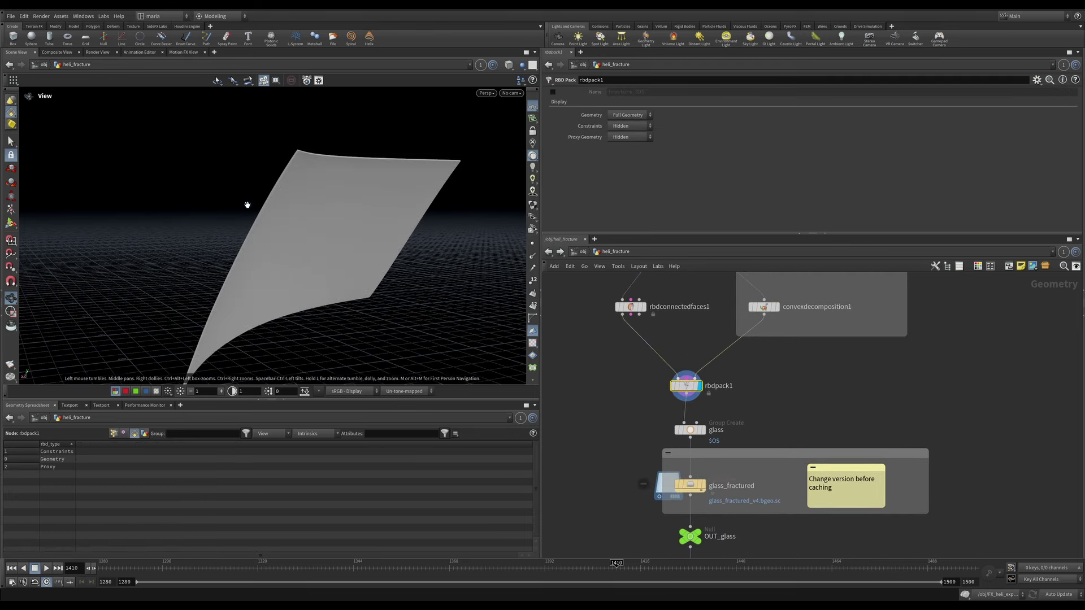
{"action": "mouse_move", "coordinate": [692, 389]}
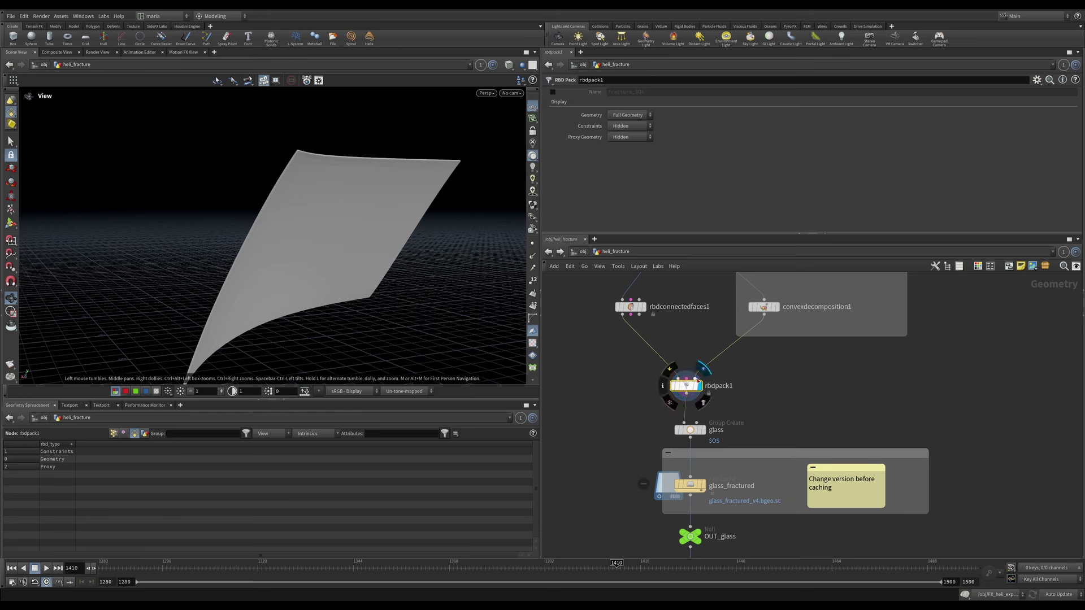
{"action": "middle_click_drag", "start_coordinate": [714, 430], "coordinate": [721, 397]}
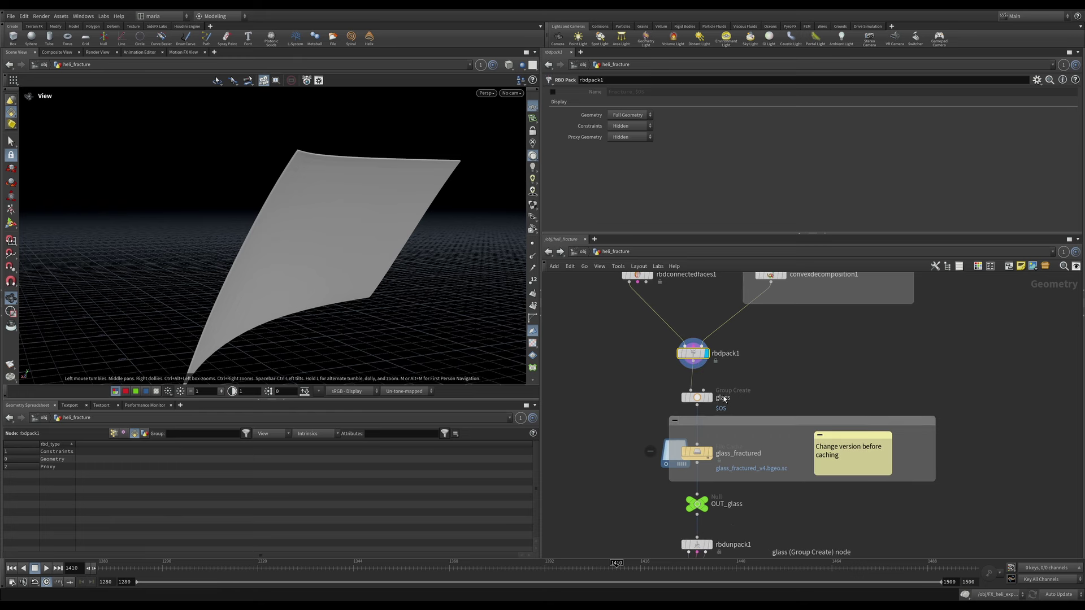
{"action": "left_click", "coordinate": [710, 398]}
{"action": "left_click", "coordinate": [703, 398]}
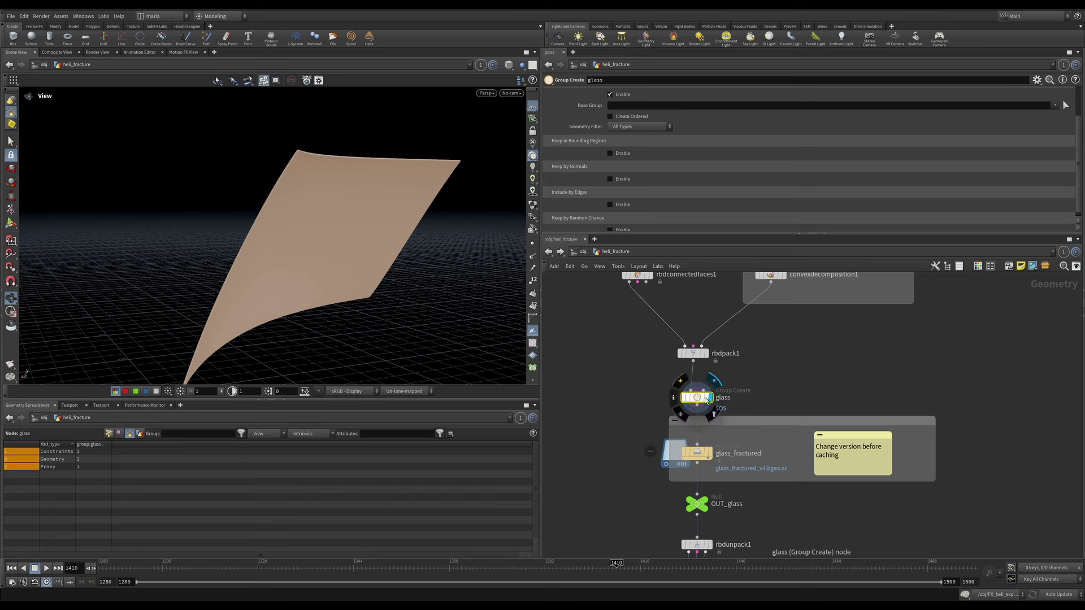
Display the cached glass_fractured pieces and show that File Cache node's settings
{"action": "middle_click_drag", "start_coordinate": [700, 398], "coordinate": [672, 296]}
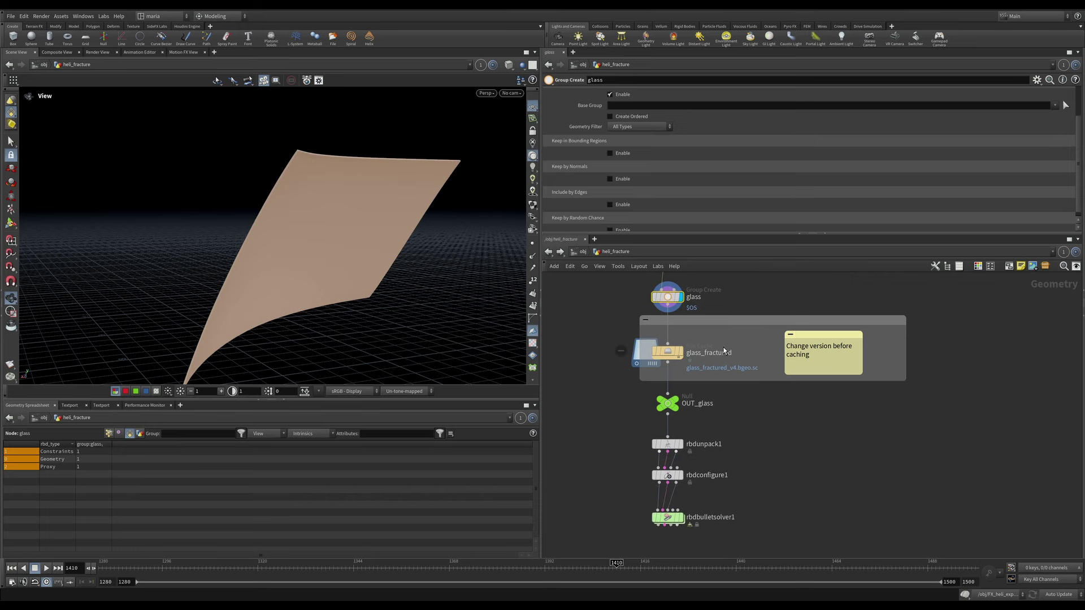
{"action": "left_click", "coordinate": [682, 356]}
{"action": "left_click", "coordinate": [666, 352]}
{"action": "mouse_move", "coordinate": [325, 262]}
{"action": "left_mouse_down"}
{"action": "mouse_move", "coordinate": [266, 255]}
{"action": "mouse_move", "coordinate": [322, 228]}
{"action": "mouse_move", "coordinate": [308, 237]}
{"action": "mouse_move", "coordinate": [334, 249]}
{"action": "mouse_move", "coordinate": [308, 226]}
{"action": "mouse_move", "coordinate": [436, 189]}
{"action": "mouse_move", "coordinate": [412, 243]}
{"action": "mouse_move", "coordinate": [390, 250]}
{"action": "left_mouse_up"}
View the cached glass pieces in wireframe across the canopy and return to start frame 1280
{"action": "key", "text": "w"}
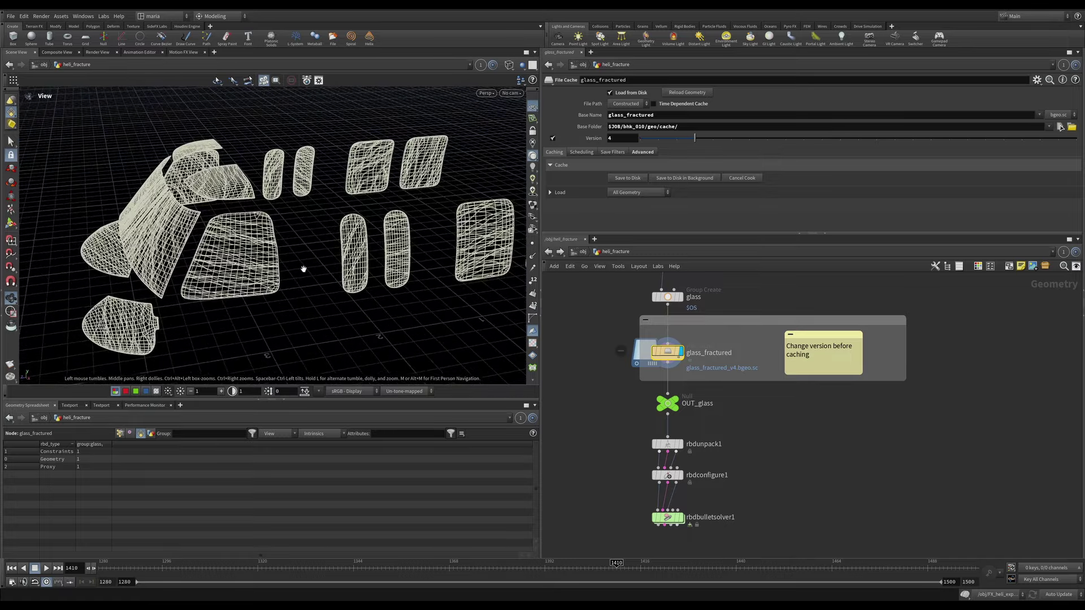
{"action": "left_click_drag", "start_coordinate": [303, 269], "coordinate": [355, 272]}
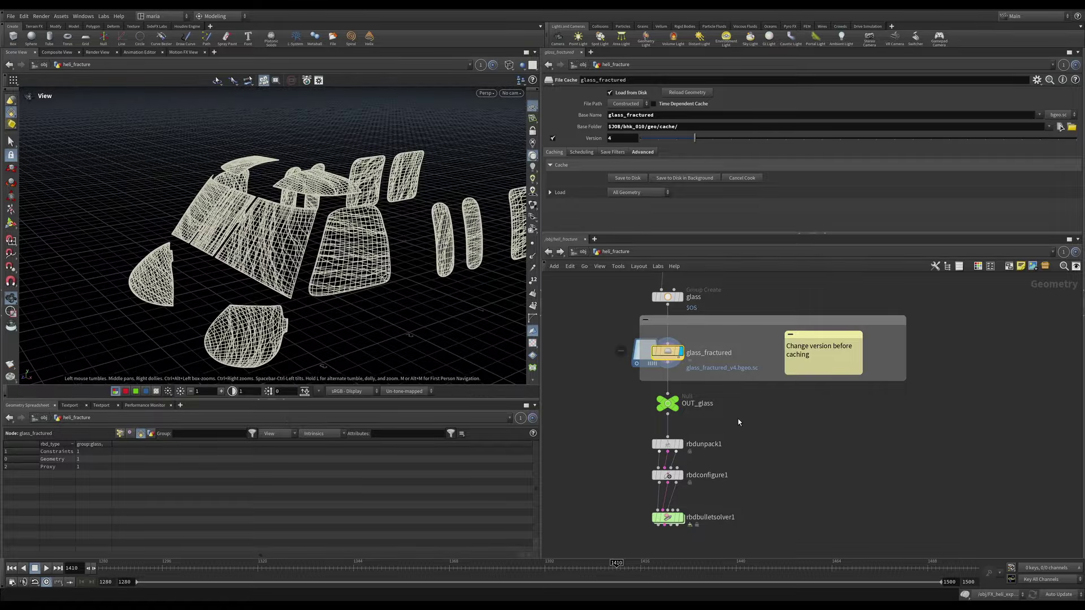
{"action": "middle_click_drag", "start_coordinate": [733, 442], "coordinate": [739, 421]}
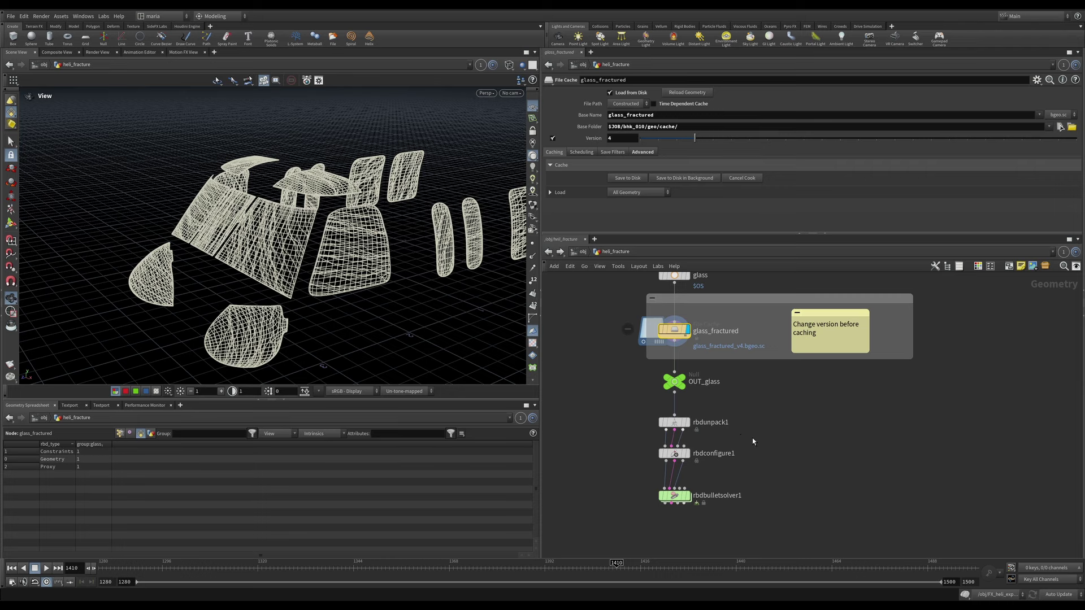
{"action": "key", "text": "ctrl+Up"}
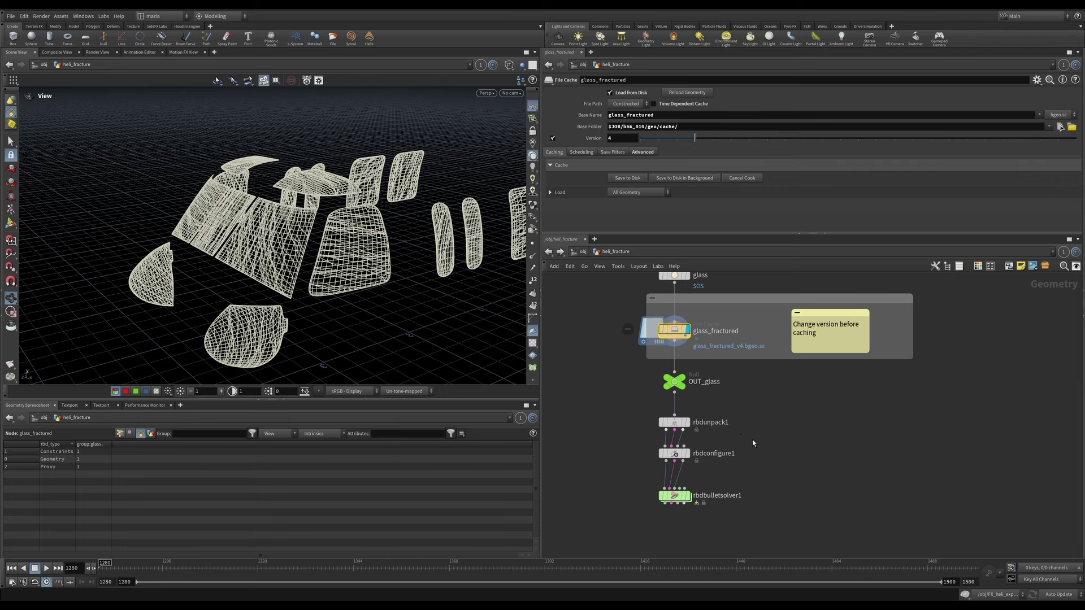
Play the rbdbulletsolver1 simulation in shaded view, watching the glass pieces fall to the ground
{"action": "left_click", "coordinate": [674, 496]}
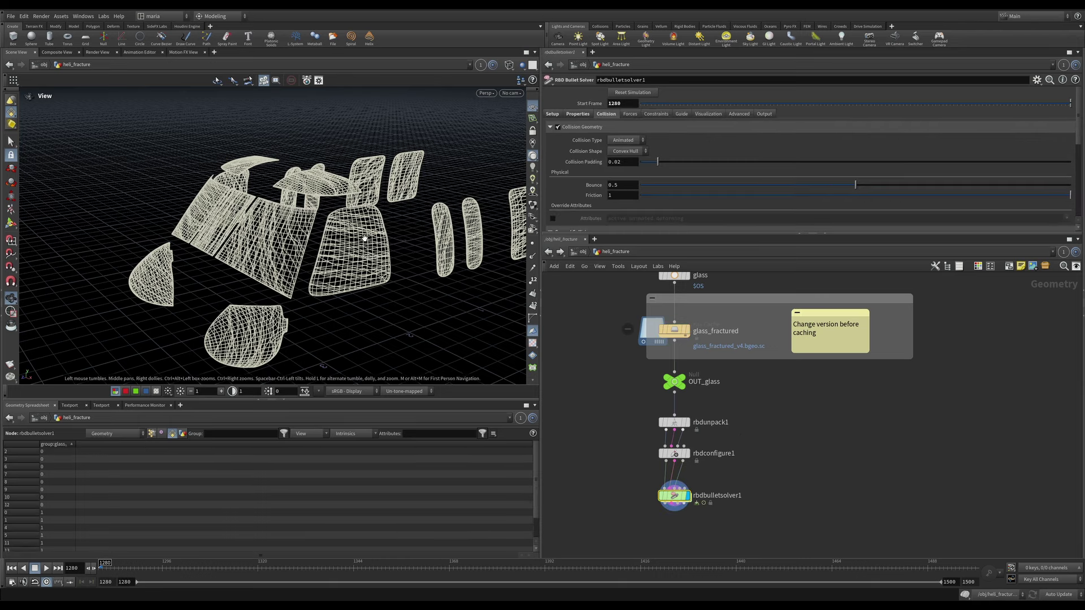
{"action": "key", "text": "shift+w"}
{"action": "right_click_drag", "start_coordinate": [366, 153], "coordinate": [295, 228]}
{"action": "left_click_drag", "start_coordinate": [295, 229], "coordinate": [308, 237]}
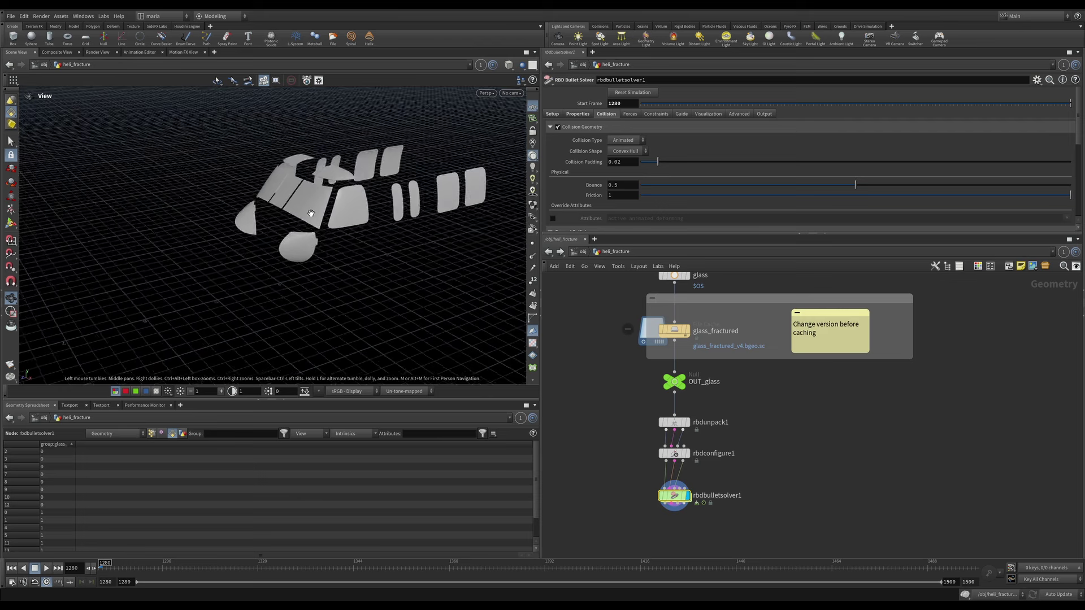
{"action": "key", "text": "Up"}
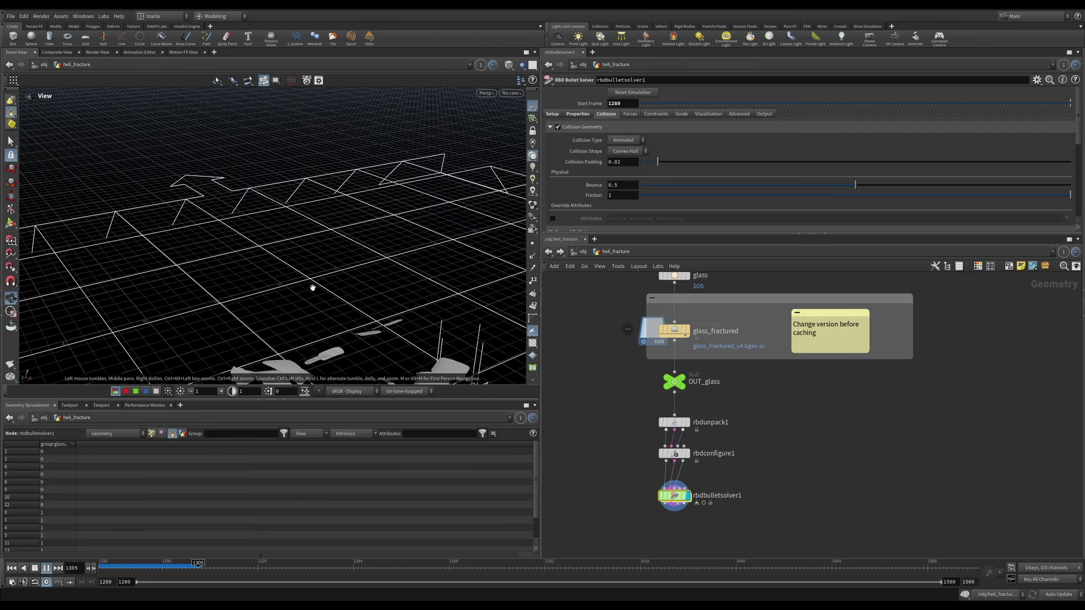
{"action": "right_click_drag", "start_coordinate": [340, 348], "coordinate": [423, 308]}
{"action": "middle_click_drag", "start_coordinate": [423, 308], "coordinate": [389, 251]}
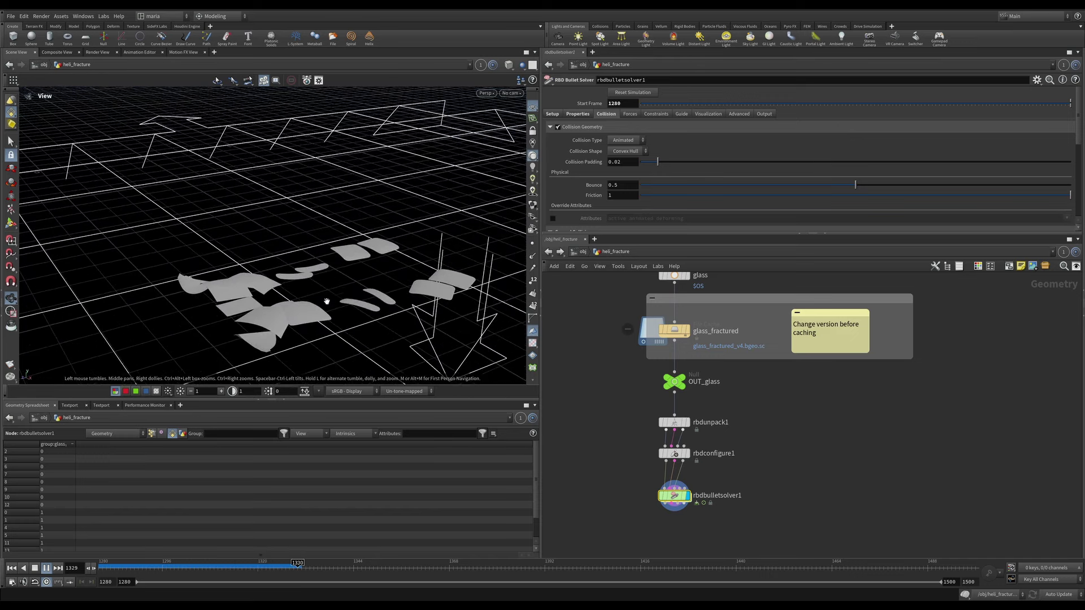
{"action": "right_click_drag", "start_coordinate": [317, 310], "coordinate": [369, 287]}
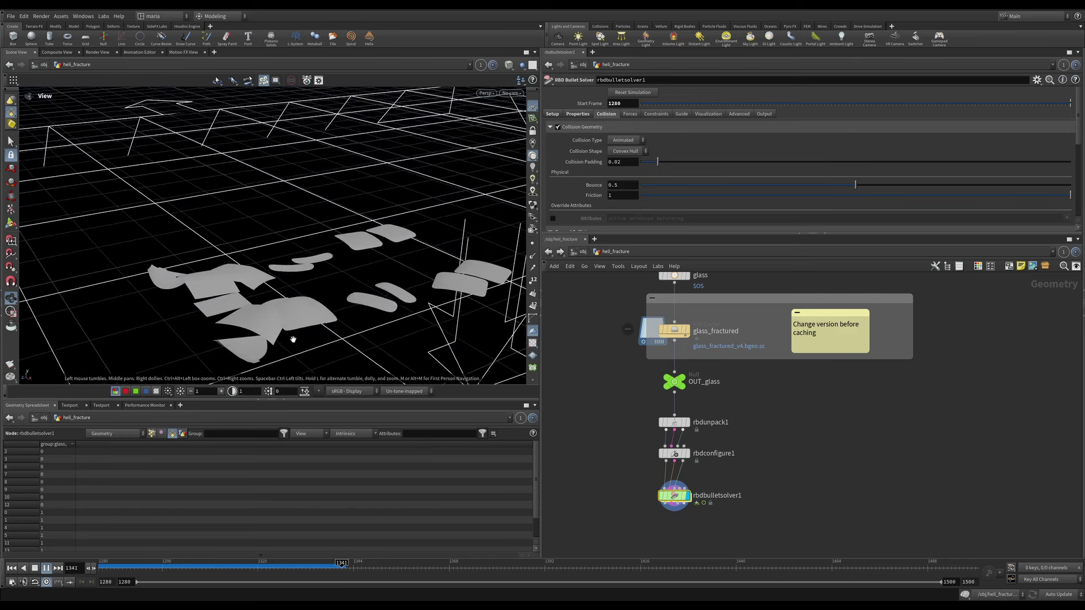
Replay the simulation, rewind to frame 1280, and display rbdunpack1's output
{"action": "key", "text": "ctrl+Up"}
{"action": "key", "text": "Up"}
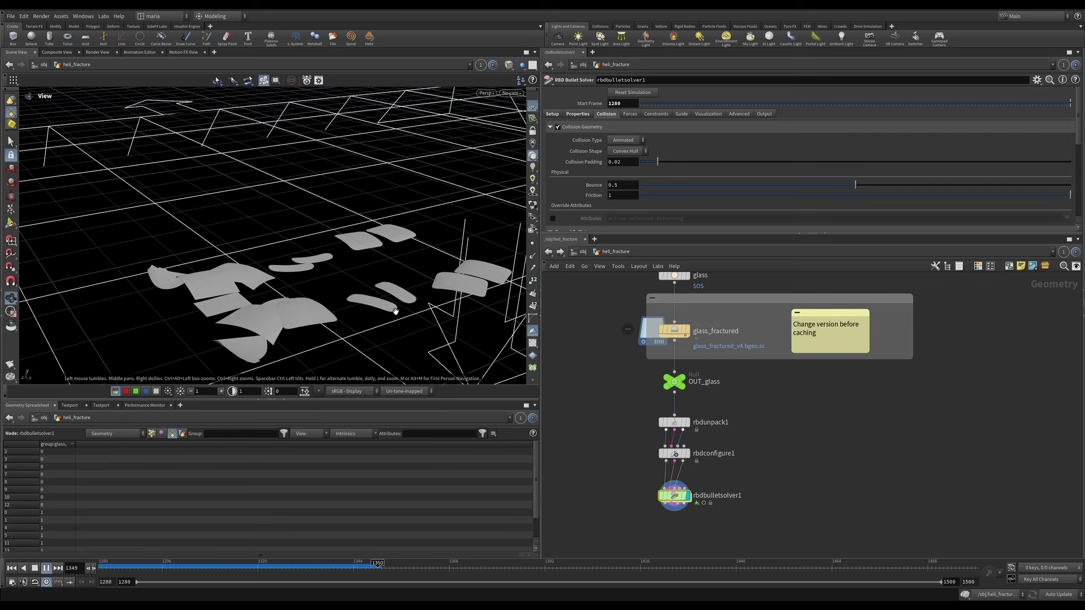
{"action": "key", "text": "ctrl+Up"}
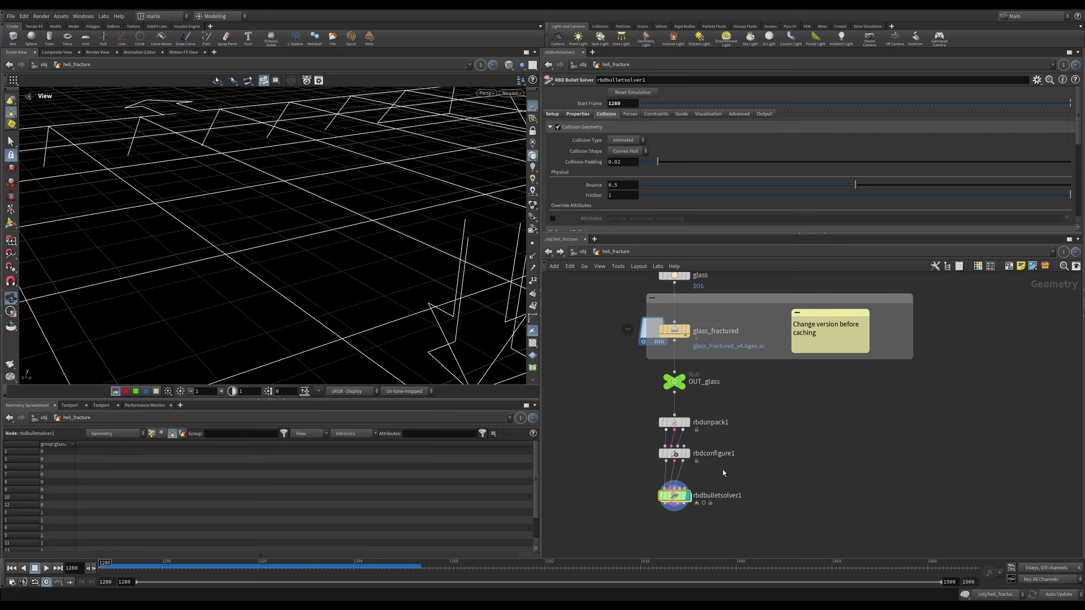
{"action": "left_click", "coordinate": [678, 423]}
{"action": "left_click", "coordinate": [688, 424]}
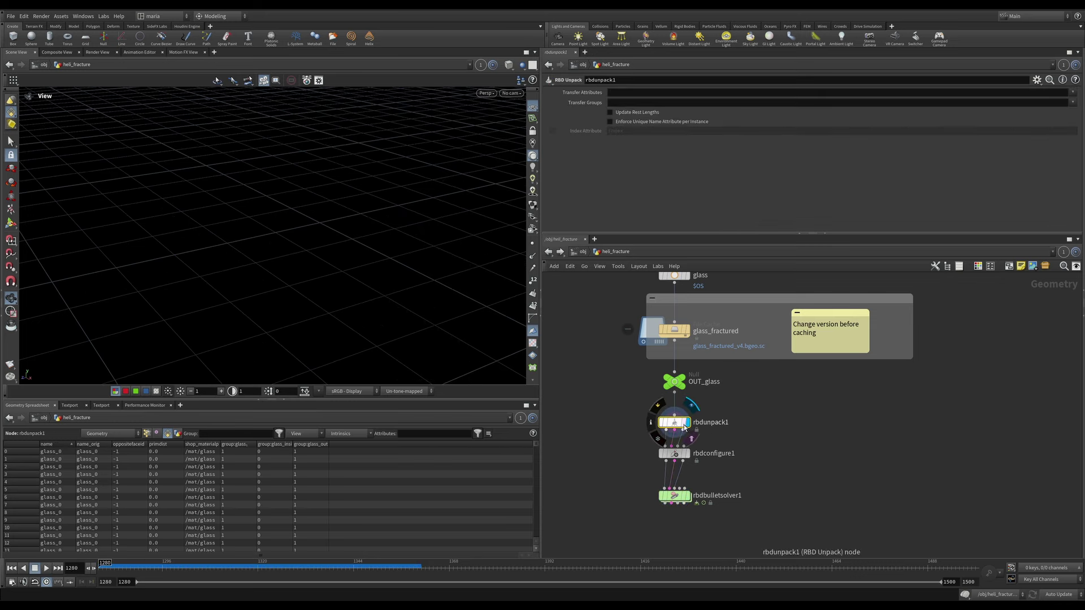
Display rbdconfigure1 and review its Convex Hull collision, padding 0.02, bounce 0.5 and friction 1
{"action": "right_click_drag", "start_coordinate": [395, 232], "coordinate": [315, 323]}
{"action": "middle_click_drag", "start_coordinate": [314, 323], "coordinate": [247, 377]}
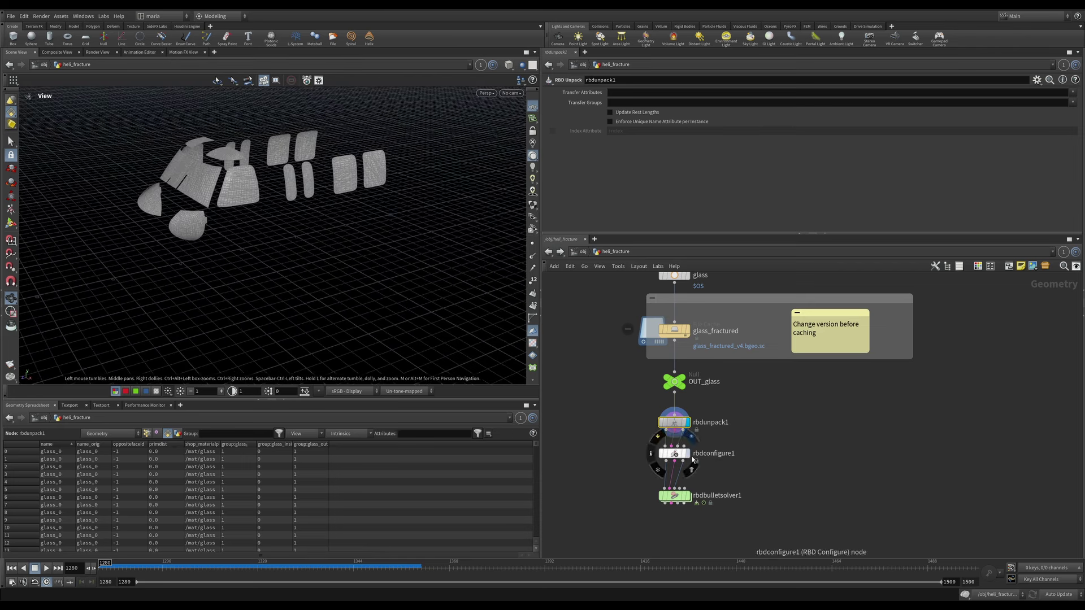
{"action": "left_click", "coordinate": [688, 454]}
{"action": "left_click", "coordinate": [678, 456]}
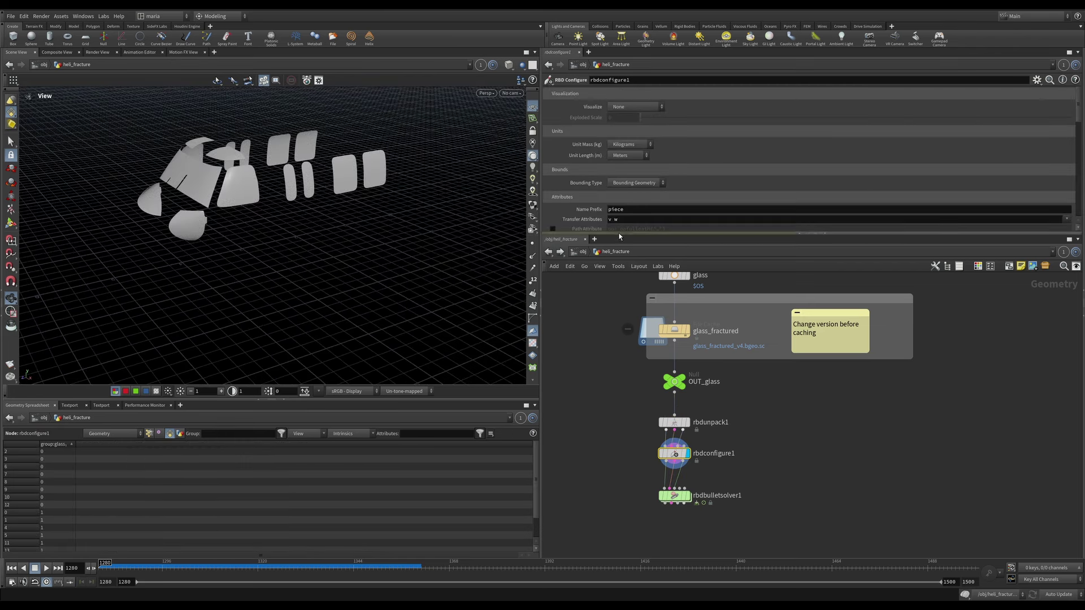
{"action": "left_click_drag", "start_coordinate": [618, 233], "coordinate": [618, 235]}
{"action": "scroll", "coordinate": [626, 113], "scroll_direction": "down", "scroll_amount": 3}
{"action": "scroll", "coordinate": [626, 113], "scroll_direction": "down", "scroll_amount": 10}
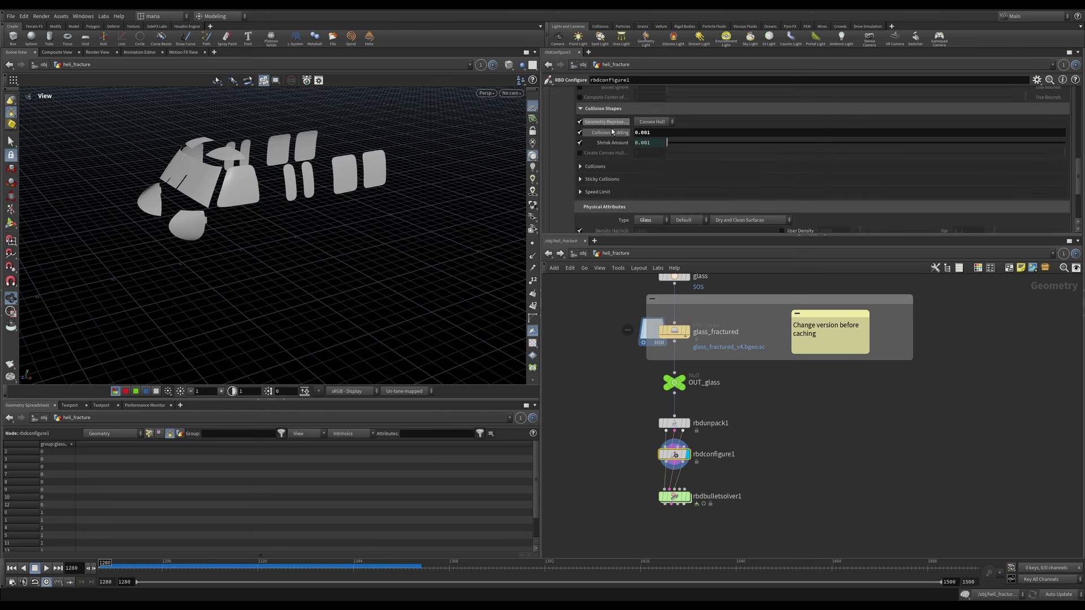
Display rbdbulletsolver1 and play the simulation to watch the glass fall
{"action": "mouse_move", "coordinate": [610, 138]}
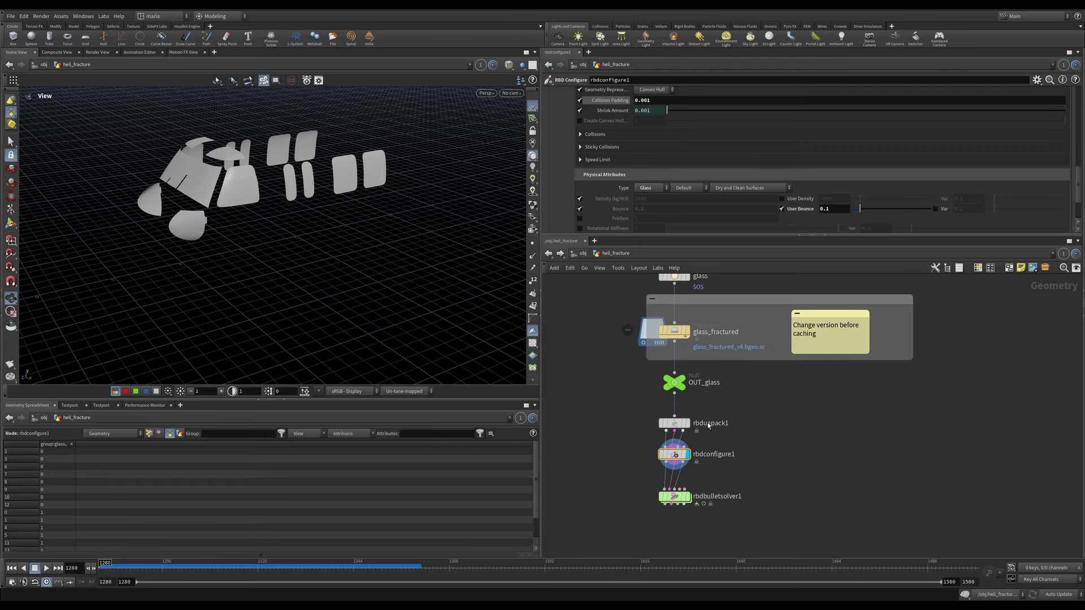
{"action": "left_click", "coordinate": [699, 498]}
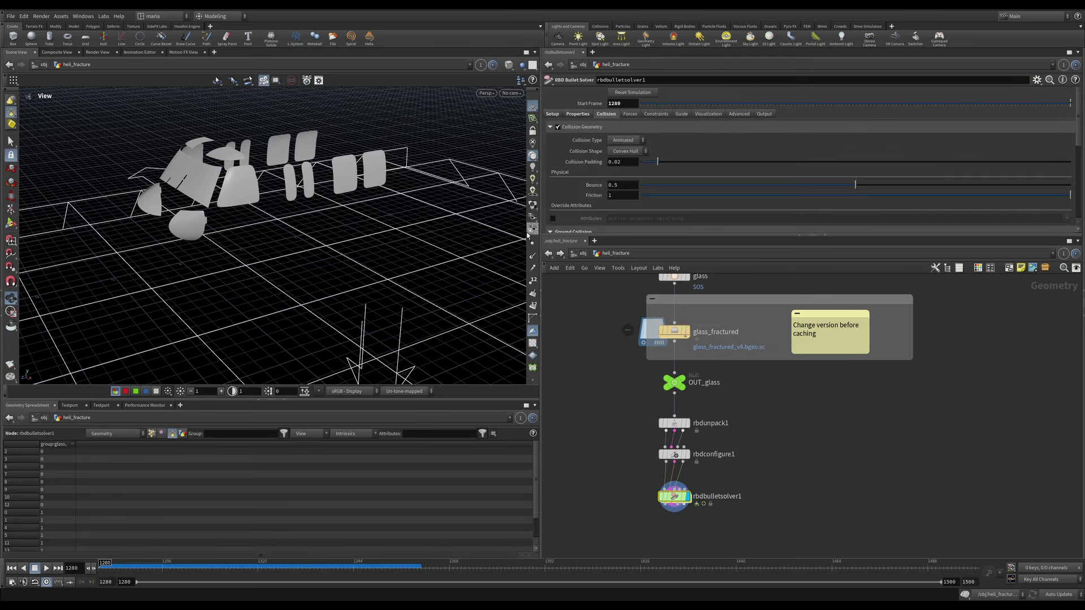
{"action": "key", "text": "Up"}
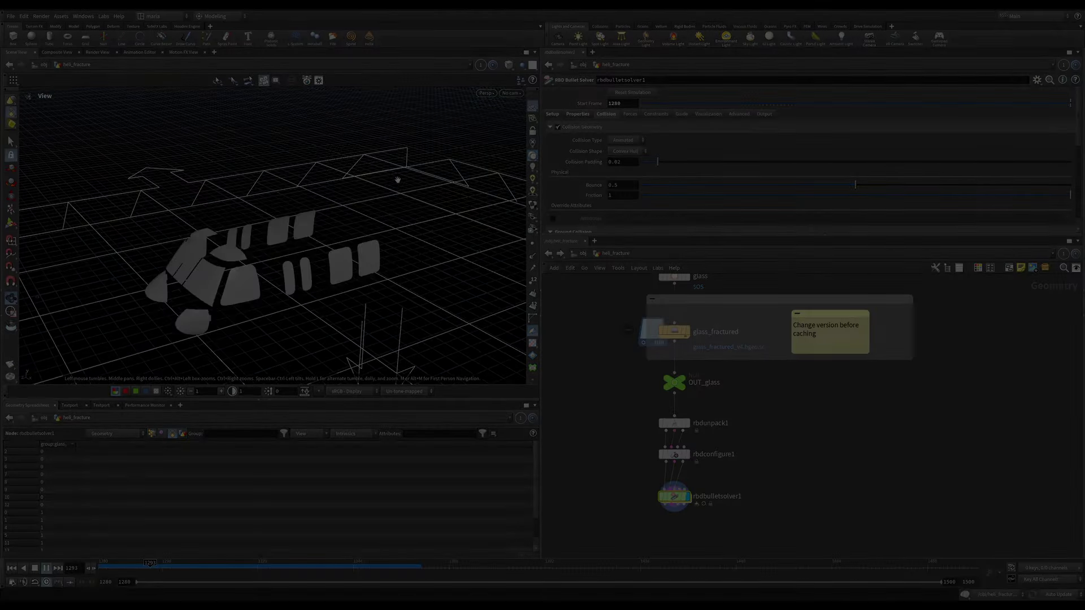